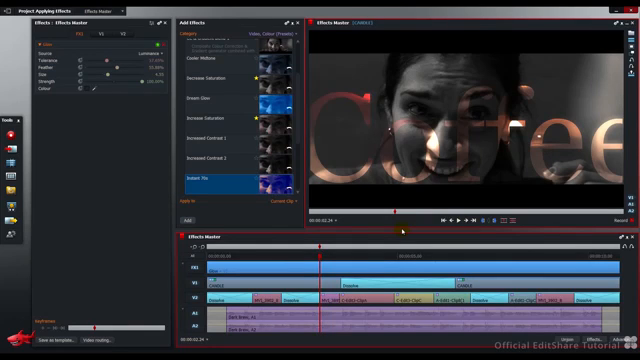
Play the glow sequence from the beginning and scrub back and forth through the Coffee title.
key(Home)
key(space)
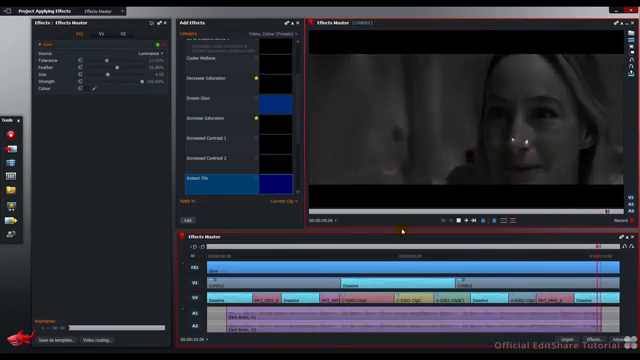
drag(293, 254, 236, 265)
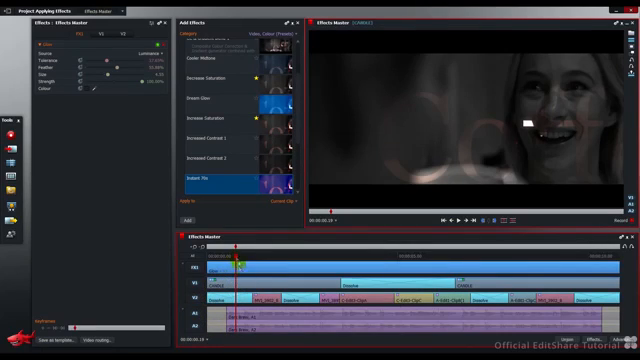
drag(236, 257, 269, 261)
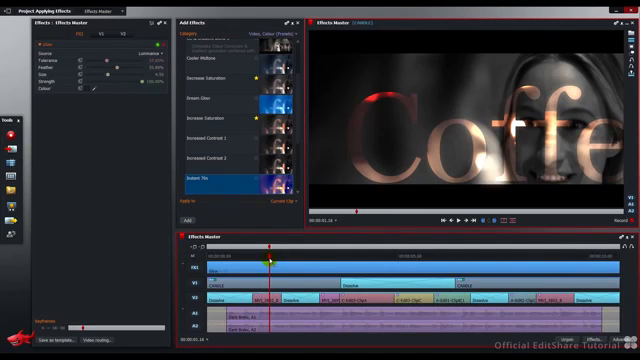
drag(269, 261, 326, 266)
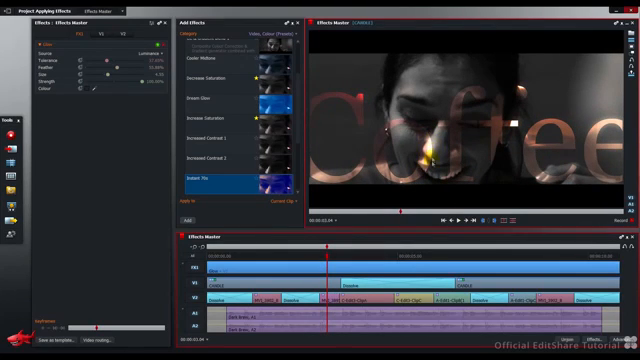
mouse_move(327, 256)
mouse_down()
mouse_move(485, 265)
mouse_move(300, 266)
mouse_up()
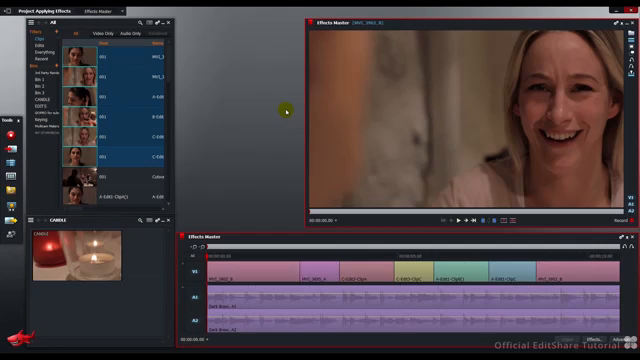
In the effects browser's Colour (Presets) category, pick B&W Increased Contrast 1 and show the Apply to choices.
click(595, 340)
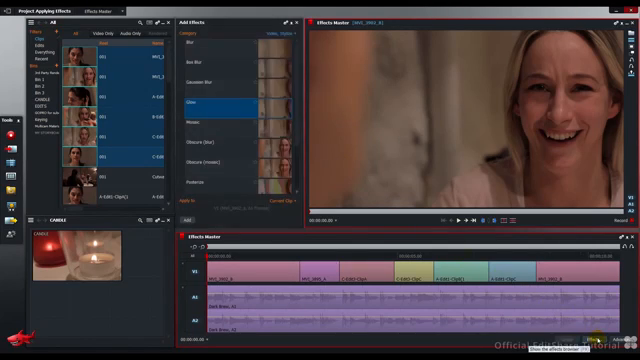
click(285, 34)
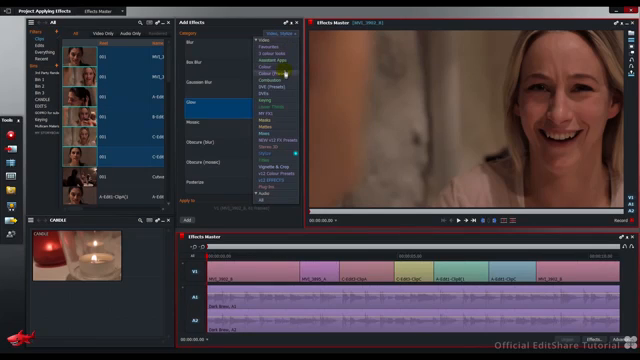
click(285, 73)
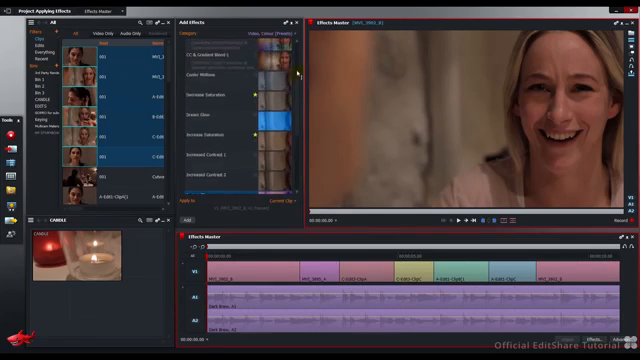
click(221, 44)
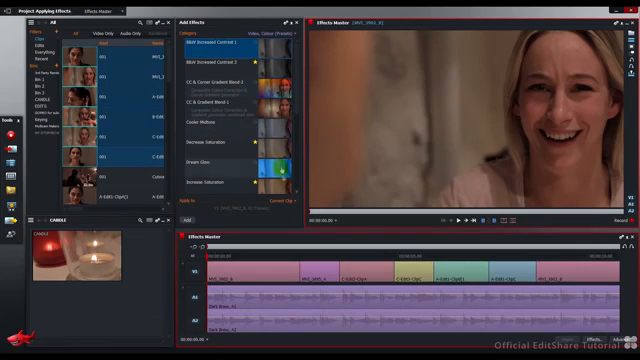
click(294, 201)
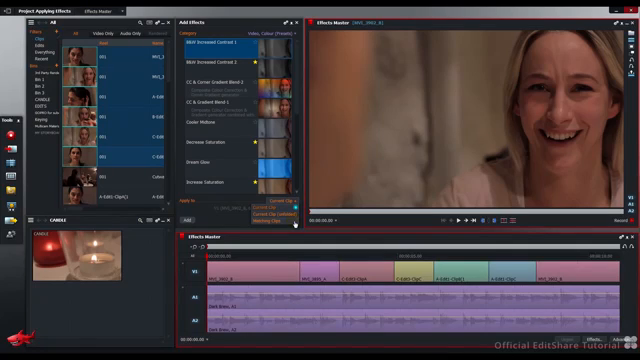
Apply B&W Increased Contrast 1 to all matching clips where Reel equals 001.
click(295, 221)
click(218, 211)
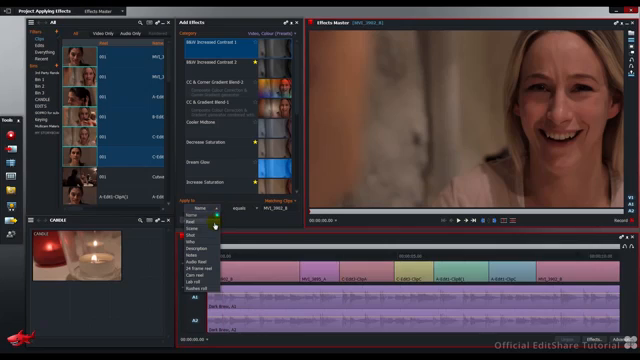
click(214, 223)
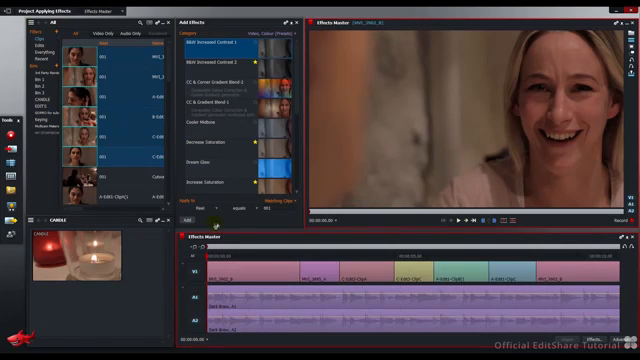
click(256, 209)
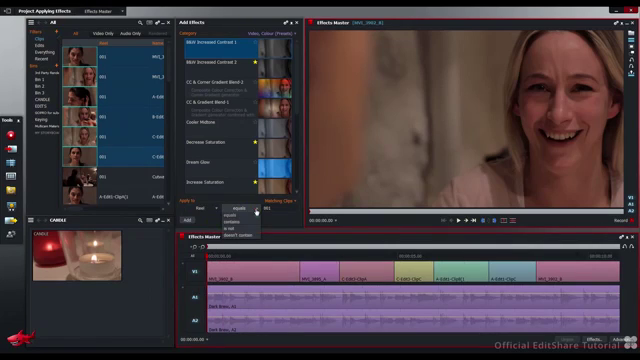
click(243, 215)
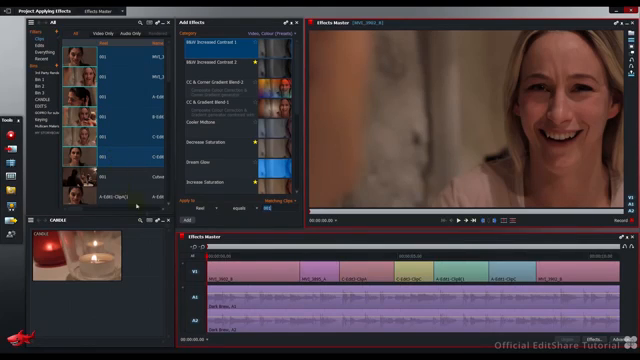
click(187, 220)
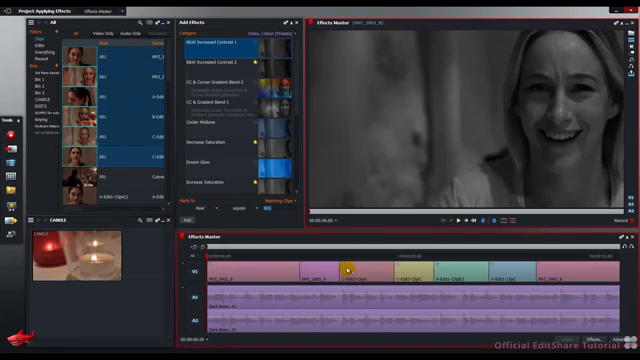
Check several later clips along the edit to confirm they are black and white.
click(403, 256)
click(500, 256)
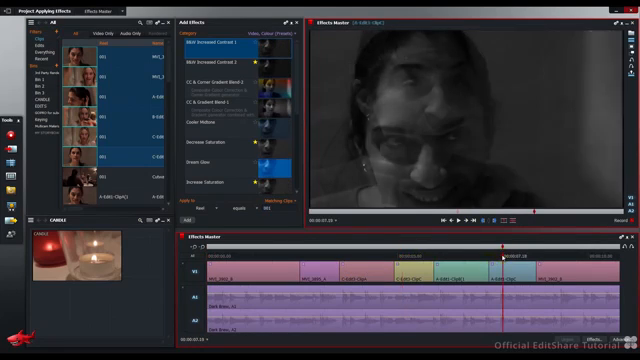
click(558, 256)
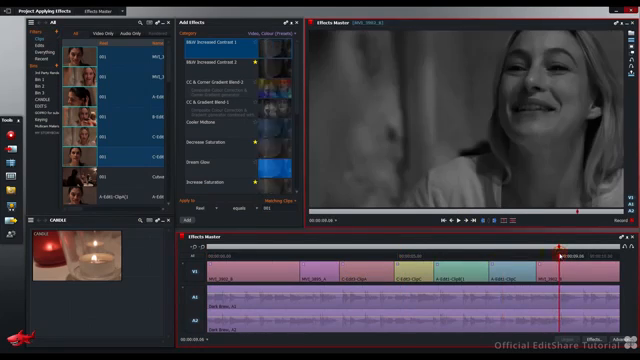
Add a new empty video track on top and place the CANDLE clip on it from the start.
click(207, 256)
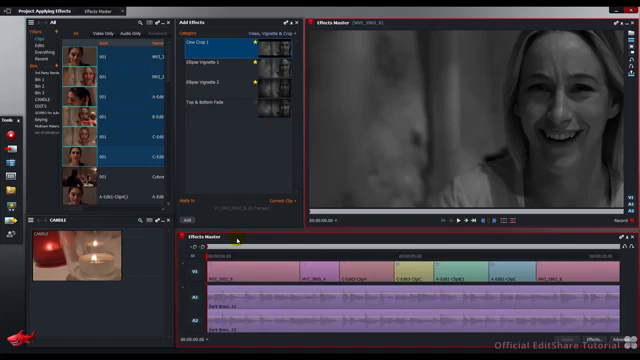
right_click(341, 172)
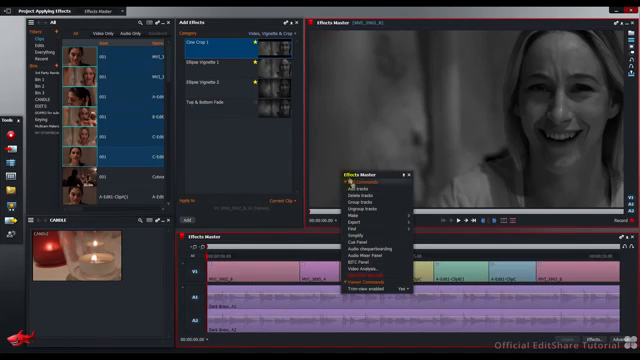
click(356, 189)
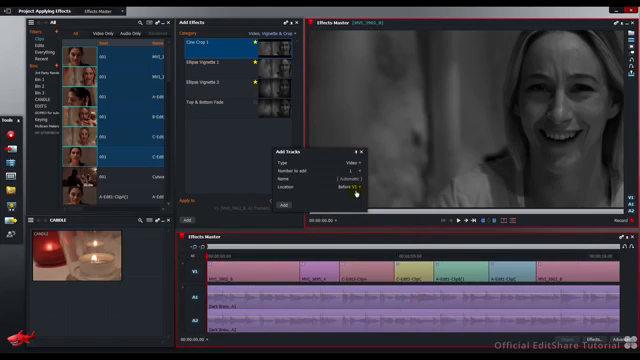
click(284, 204)
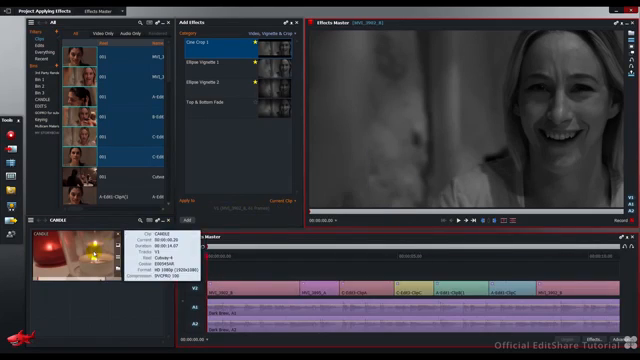
mouse_move(77, 255)
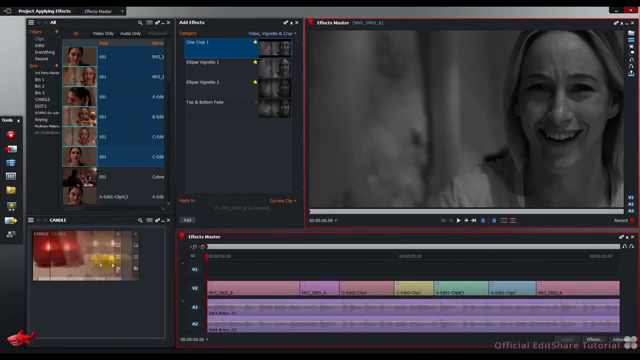
drag(100, 258, 210, 277)
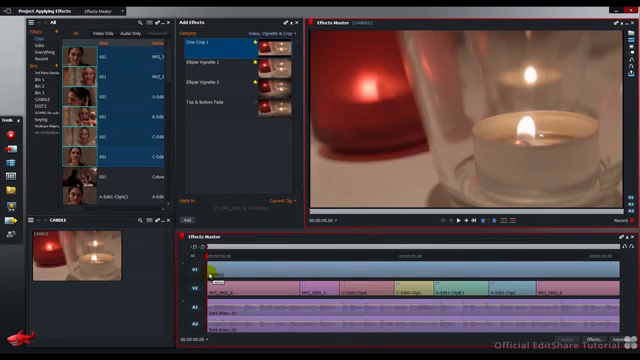
Close the viewer and bin, then apply a Masked Blend mix effect to the CANDLE clip.
click(168, 220)
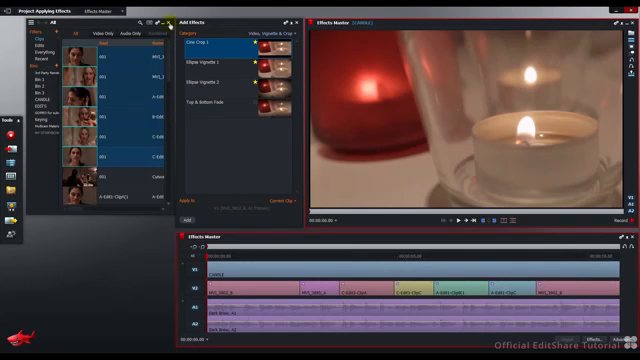
click(168, 22)
click(272, 33)
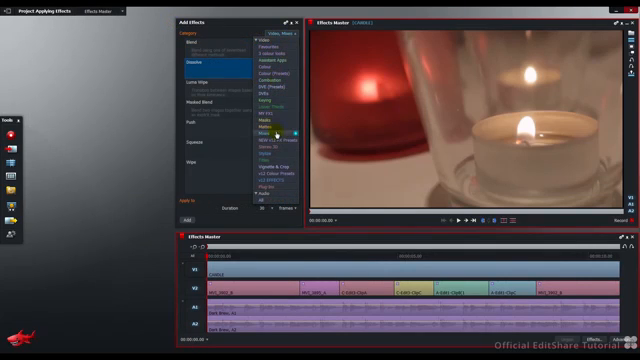
click(277, 133)
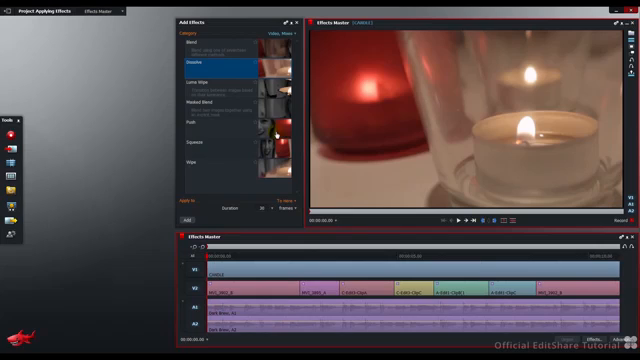
click(274, 112)
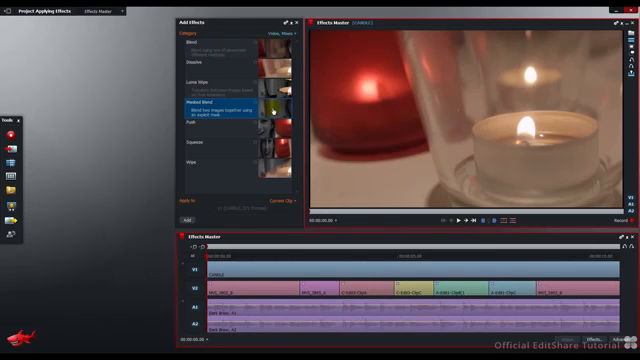
drag(274, 112, 278, 272)
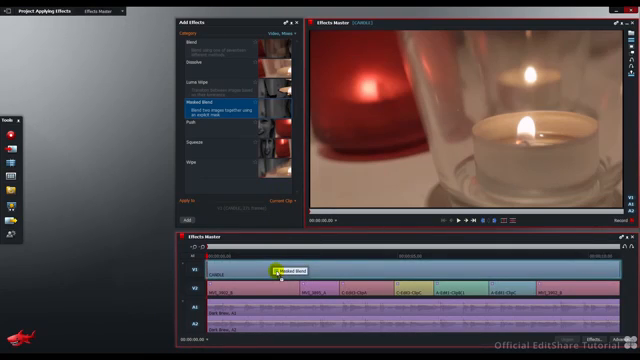
drag(278, 271, 278, 272)
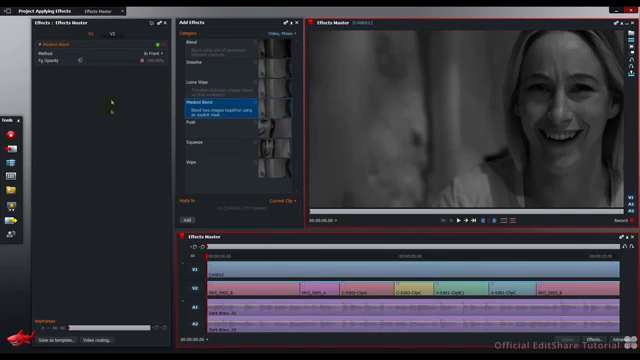
Review the V2 Colour Correction settings and return to the V1 Masked Blend settings.
click(111, 35)
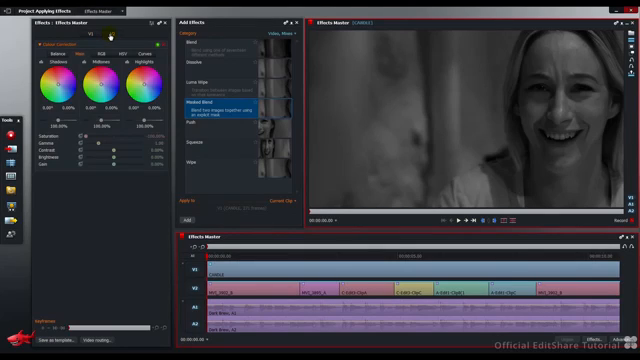
click(90, 34)
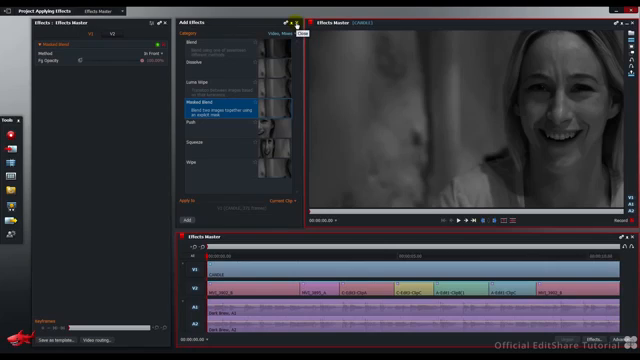
click(296, 22)
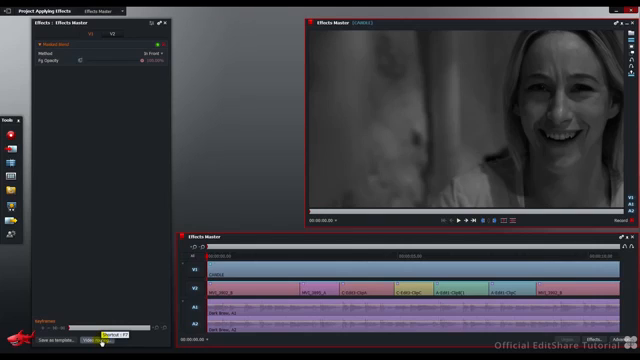
In the video routing graph, toggle the greyscale Colour Correction off and on to compare.
click(101, 340)
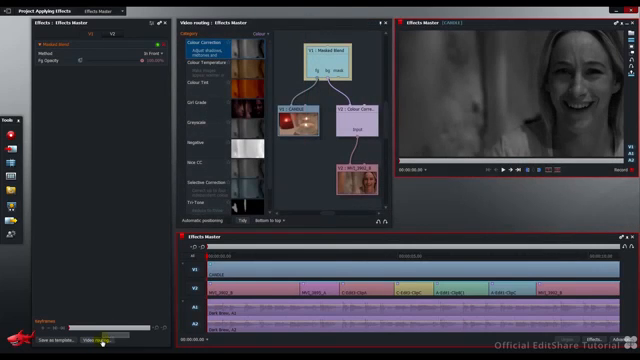
click(259, 33)
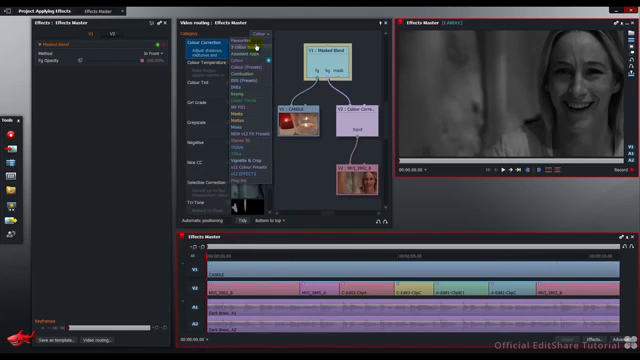
click(261, 22)
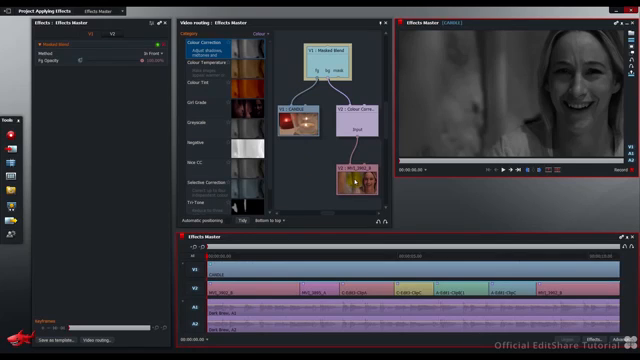
click(362, 118)
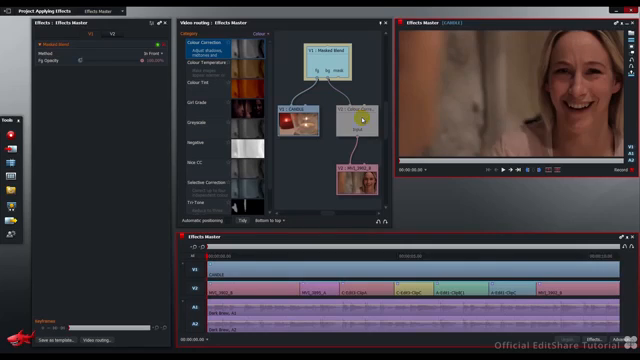
click(362, 118)
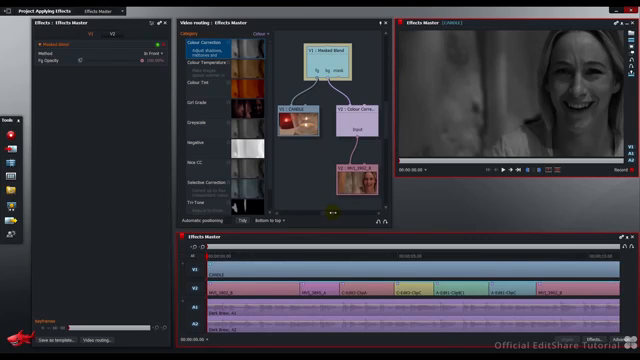
scroll(333, 212, down, 1)
scroll(333, 212, down, 1)
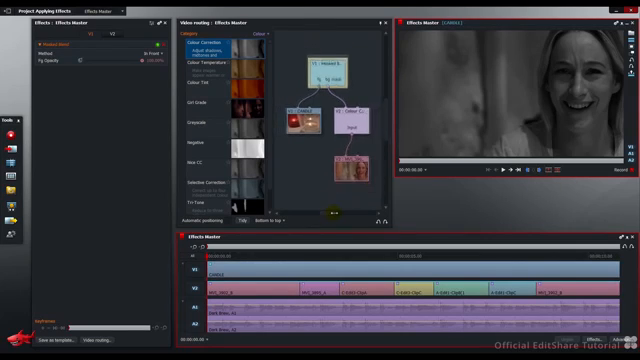
scroll(334, 212, down, 1)
scroll(335, 212, down, 1)
scroll(335, 212, down, 1)
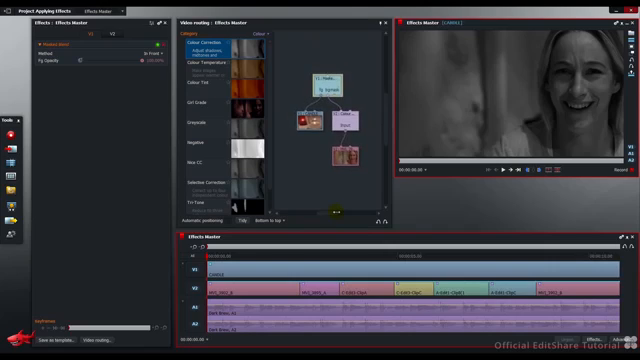
scroll(336, 212, up, 1)
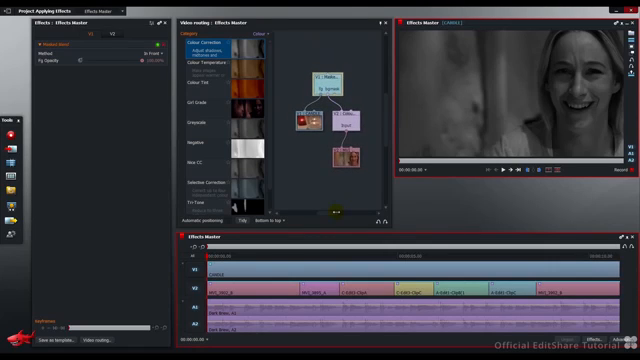
scroll(336, 212, right, 2)
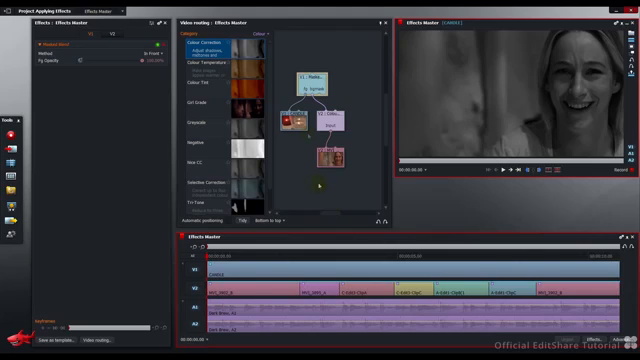
Add a Titles node to the graph, wire it into the Masked Blend, and select its text.
click(259, 34)
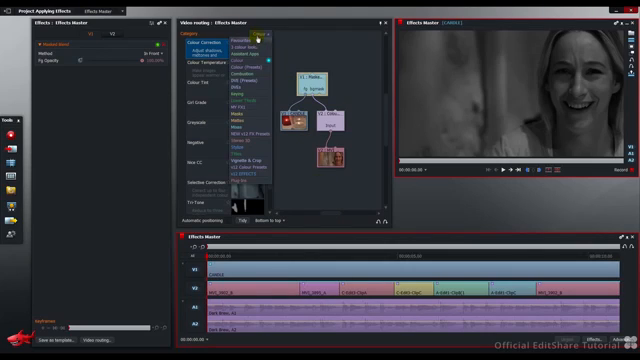
click(259, 153)
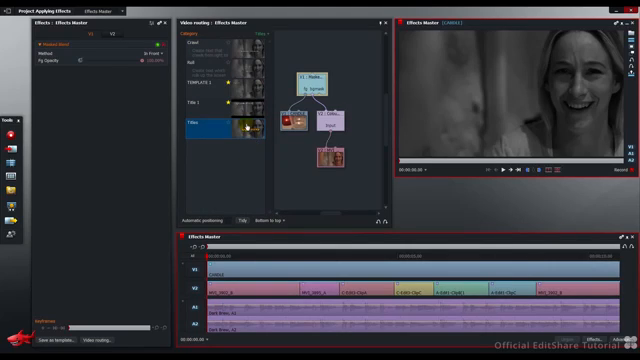
mouse_move(247, 127)
mouse_down()
mouse_move(361, 91)
mouse_move(357, 87)
mouse_up()
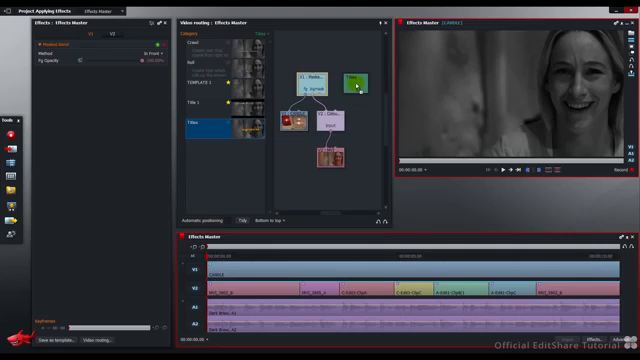
click(357, 87)
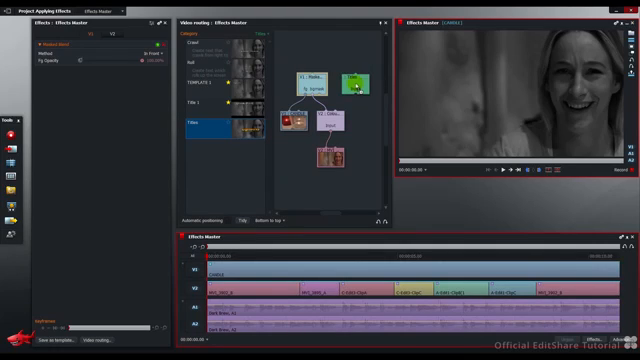
drag(356, 76, 320, 96)
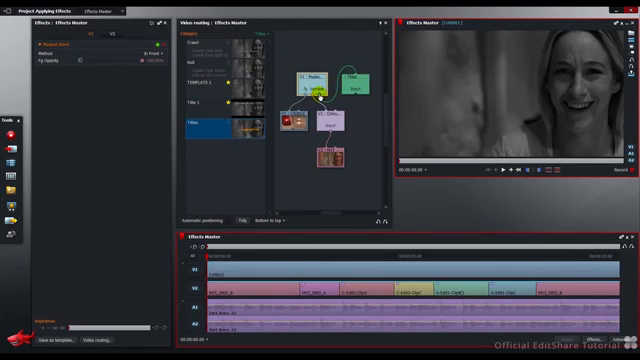
drag(320, 96, 320, 96)
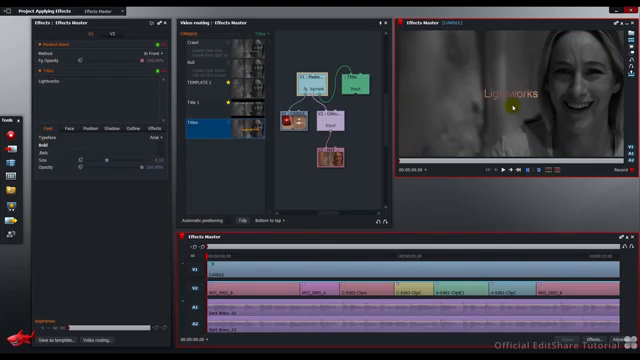
click(512, 98)
Set the Masked Blend method to Dodge and clear the old title text for Coffee.
click(154, 53)
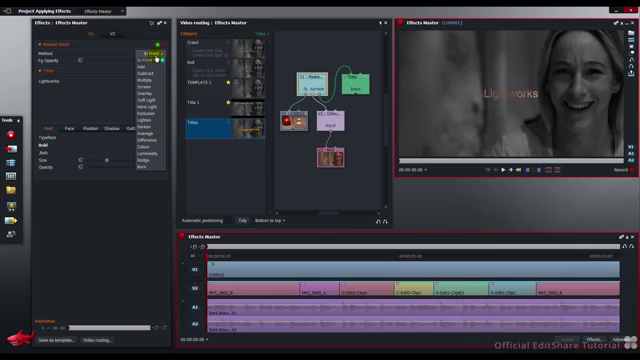
click(143, 159)
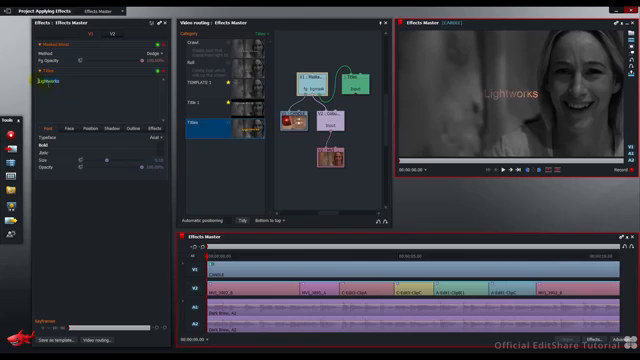
double_click(44, 81)
key(BackSpace)
text(Coffee)
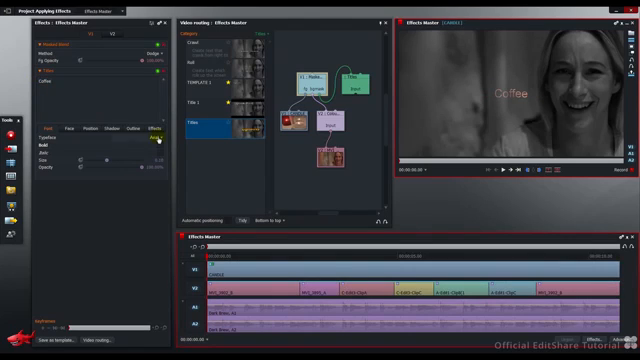
Give the Coffee title a different typeface, a much larger size, and a lower Y position.
click(157, 138)
scroll(161, 228, down, 3)
drag(161, 228, 164, 281)
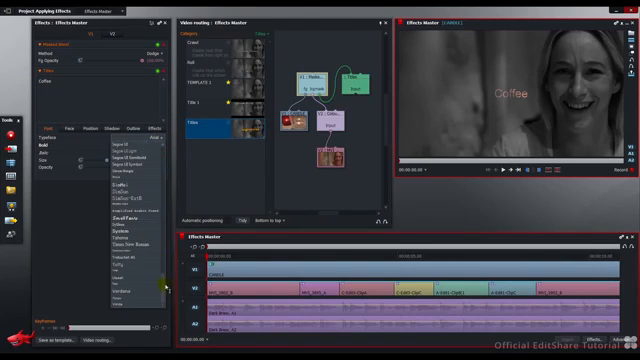
click(143, 286)
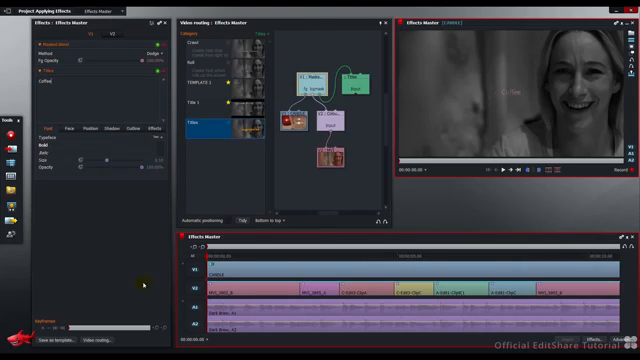
mouse_move(158, 160)
drag(159, 159, 158, 160)
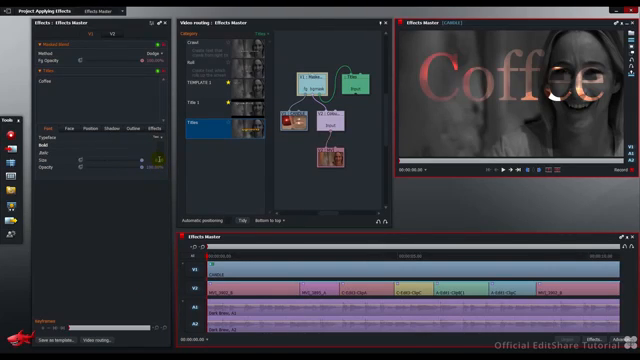
click(91, 128)
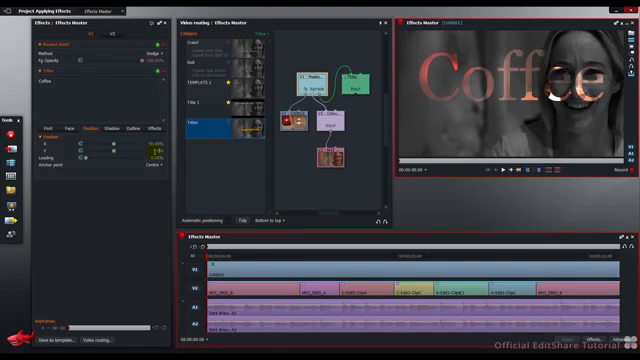
drag(157, 151, 157, 152)
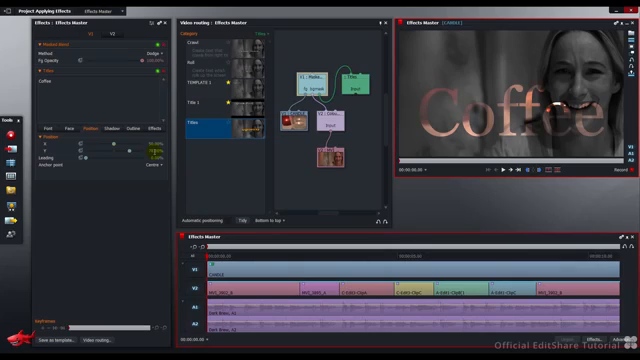
From the Vignette & Crop category, apply Cine Crop 1 to the clip shown in the viewer.
click(259, 35)
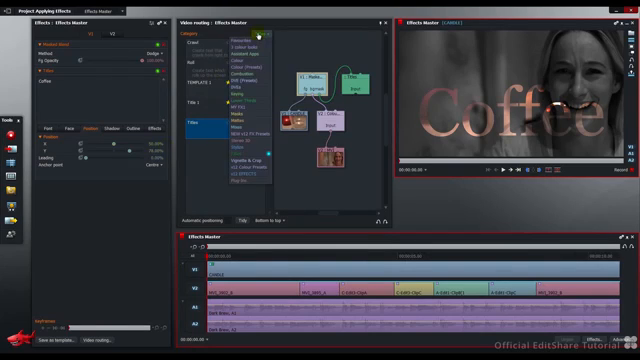
click(260, 161)
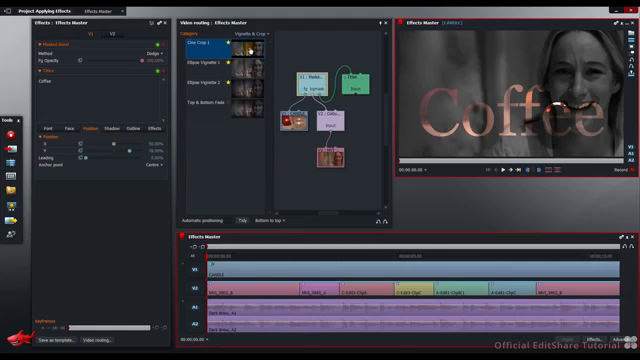
drag(253, 49, 289, 277)
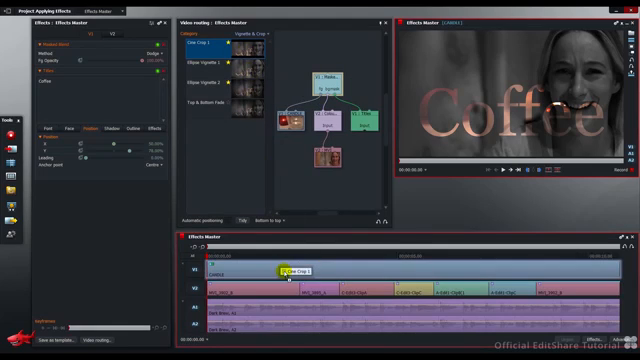
drag(289, 277, 250, 48)
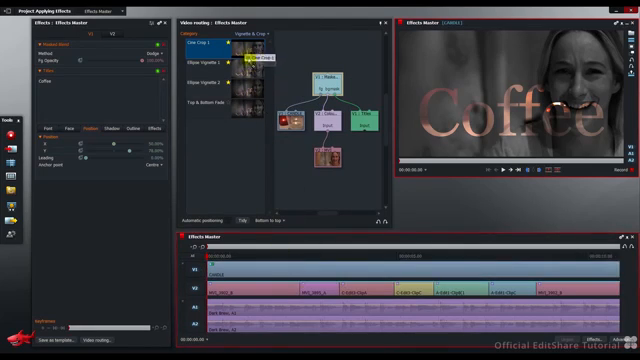
drag(246, 50, 466, 58)
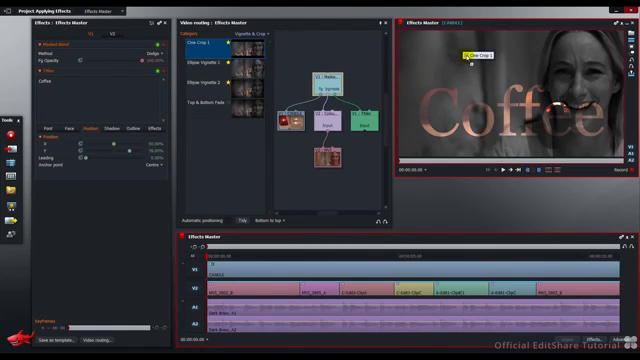
drag(470, 58, 468, 58)
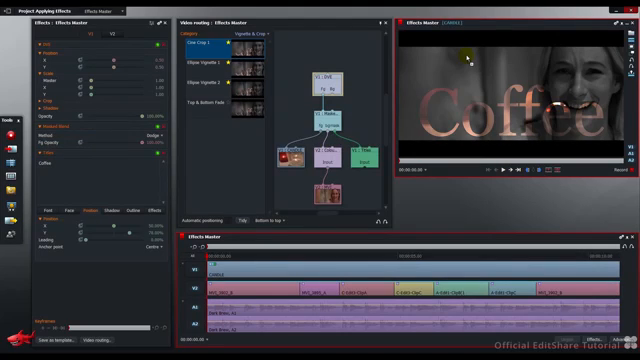
Select the new DVE crop node in the routing graph and show its settings.
click(326, 83)
click(326, 83)
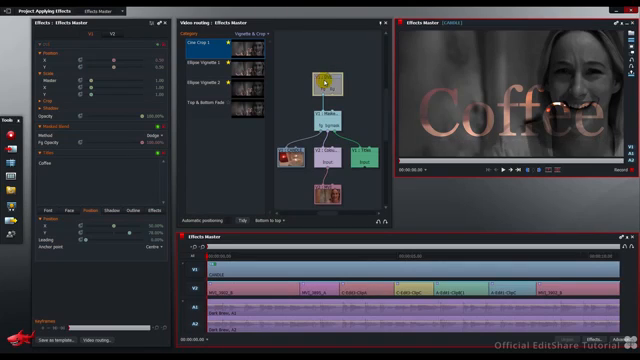
click(326, 83)
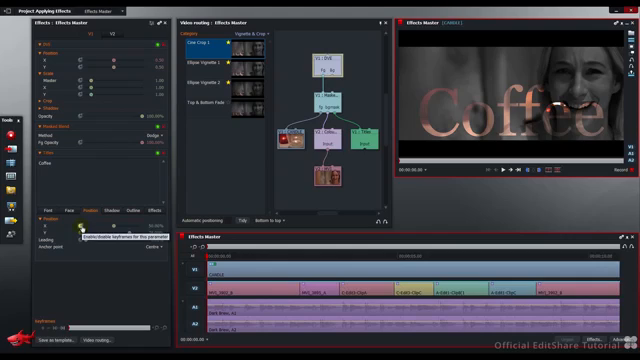
Keyframe the title's Position X from 83% at the start to 0% at the end keyframe.
click(82, 227)
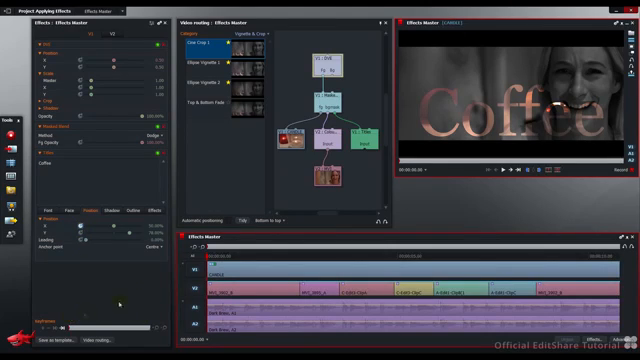
double_click(155, 226)
text(20)
key(Return)
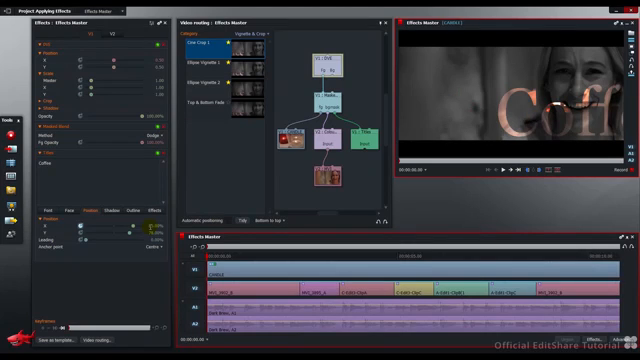
click(61, 326)
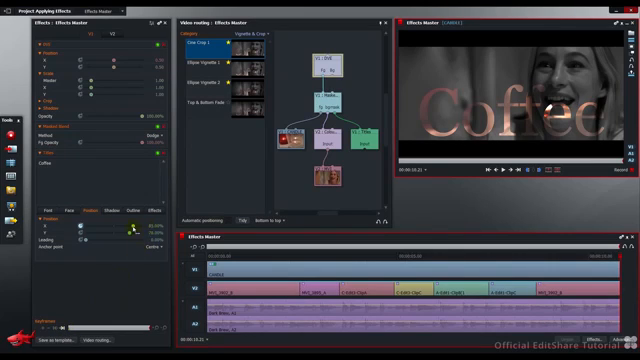
drag(131, 228, 85, 228)
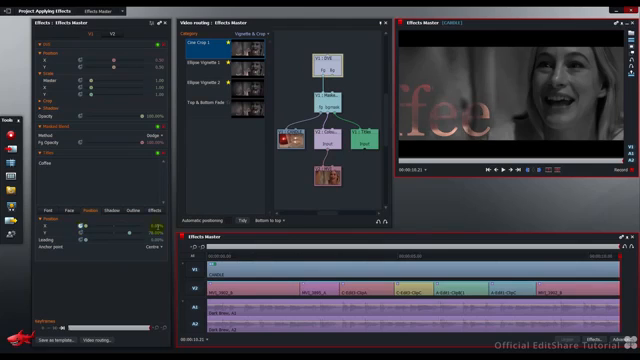
Play and scrub the sequence to check the Coffee title sliding left.
click(205, 256)
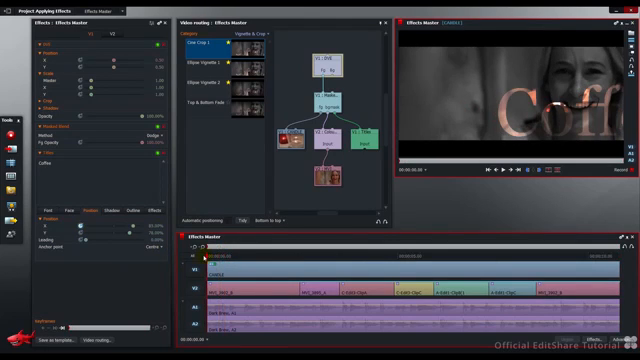
key(space)
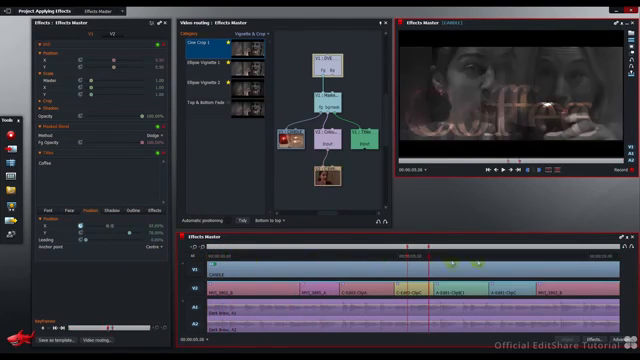
mouse_move(450, 263)
mouse_down()
mouse_move(611, 266)
mouse_move(561, 266)
mouse_up()
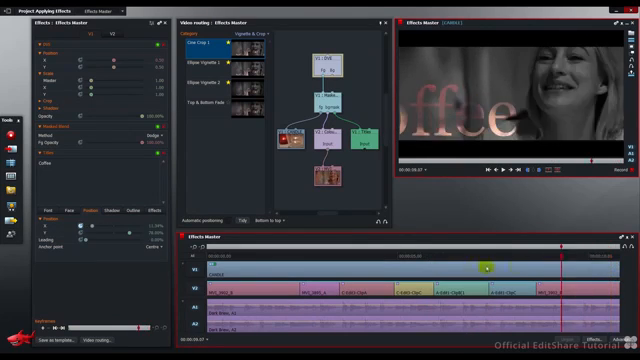
drag(486, 267, 207, 257)
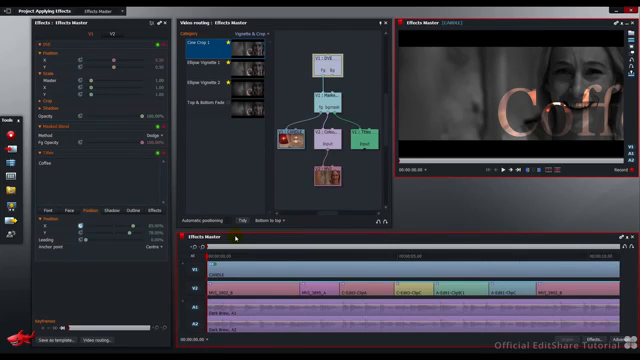
Keyframe the title's opacity: transparent at the start, opaque at two seconds, fading out at the end.
click(49, 211)
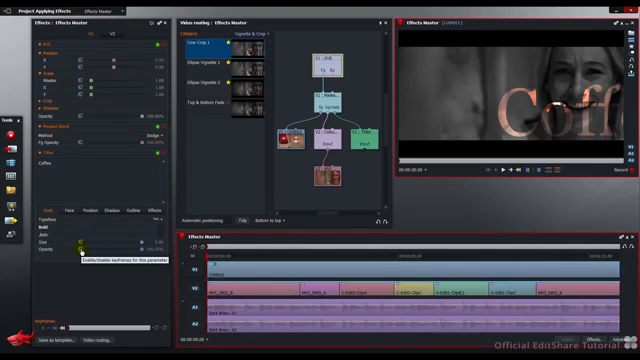
click(81, 250)
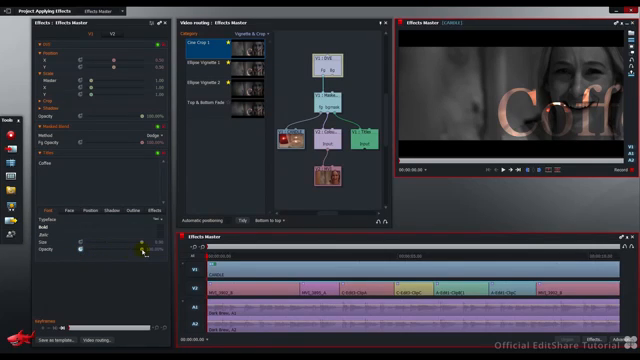
drag(142, 250, 84, 250)
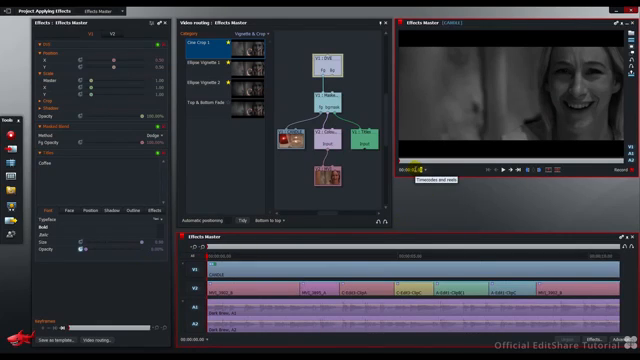
key(Return)
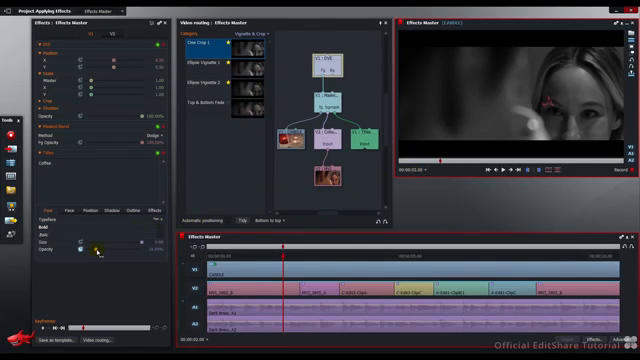
drag(97, 249, 146, 250)
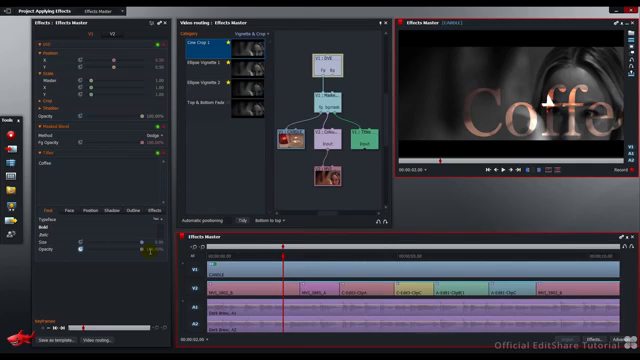
click(62, 327)
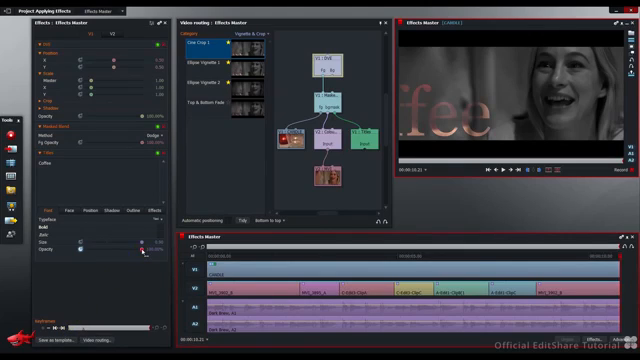
drag(143, 251, 84, 252)
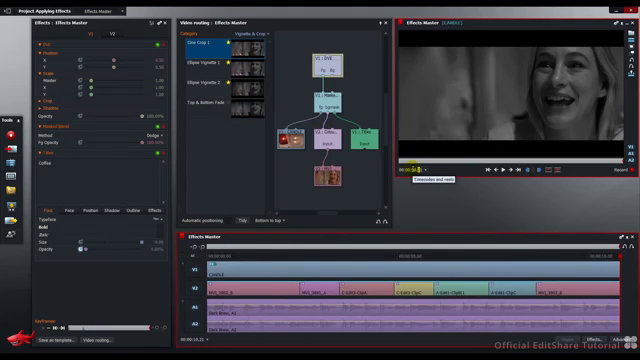
Raise the opacity near the clip's end, then scrub through to watch the Coffee title fade in.
click(411, 170)
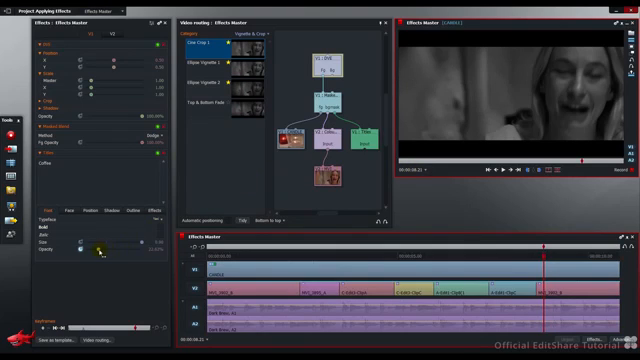
drag(80, 249, 146, 252)
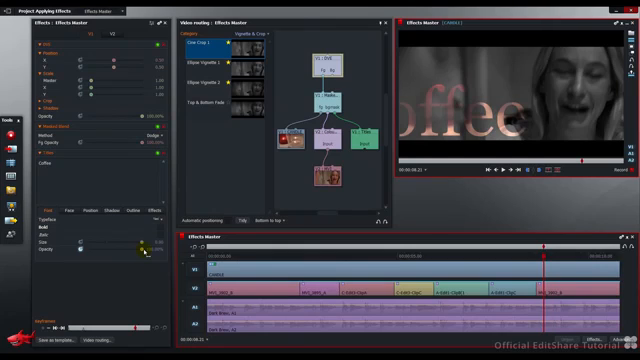
click(241, 257)
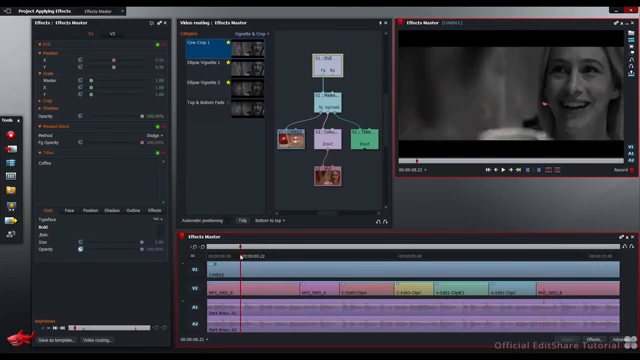
drag(241, 257, 398, 257)
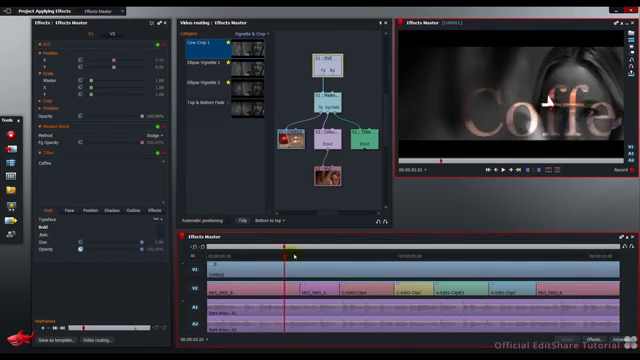
drag(448, 256, 602, 258)
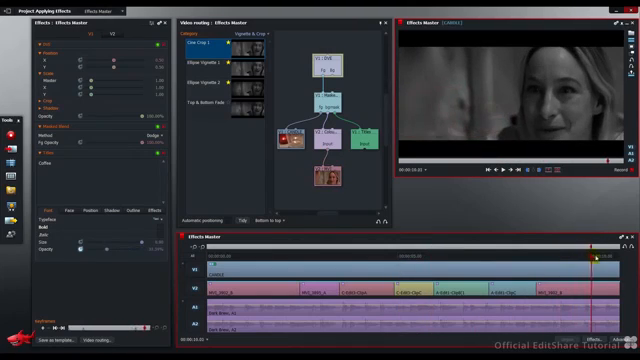
drag(601, 257, 400, 256)
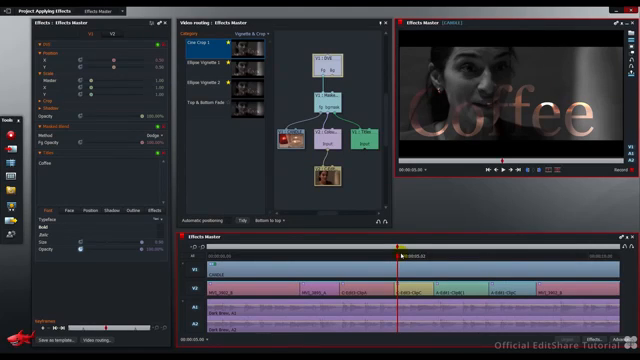
Select only the V1 title track, cut the title at 00:00:05:00, and scrub to check the cut.
click(196, 257)
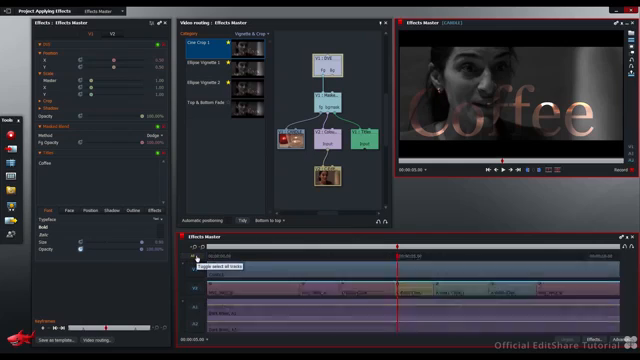
click(197, 271)
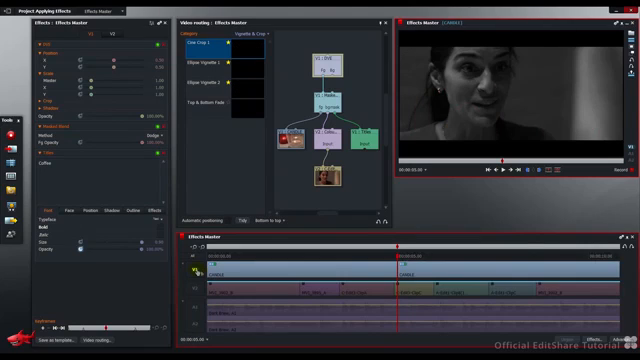
click(381, 248)
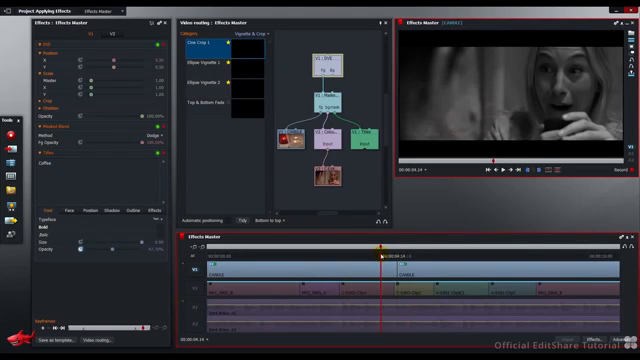
click(388, 268)
mouse_move(381, 261)
mouse_down()
mouse_move(221, 257)
mouse_move(387, 257)
mouse_move(317, 258)
mouse_up()
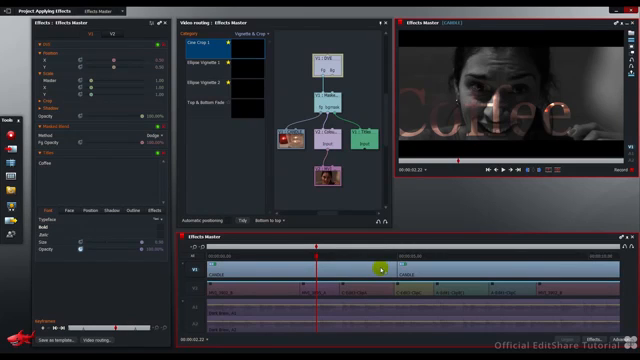
mouse_move(407, 254)
mouse_down()
mouse_move(600, 262)
mouse_move(474, 263)
mouse_up()
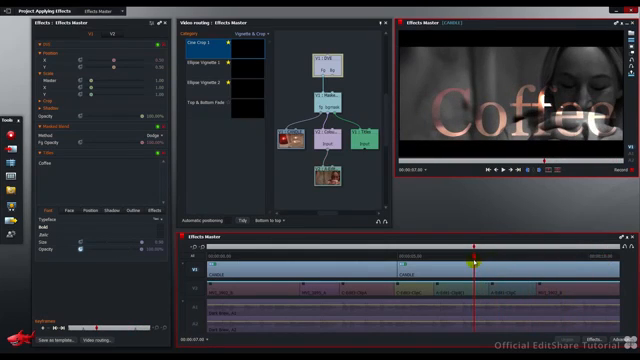
Scrub around the title cut to review the 'By Robert Rif' second title piece.
drag(474, 263, 469, 256)
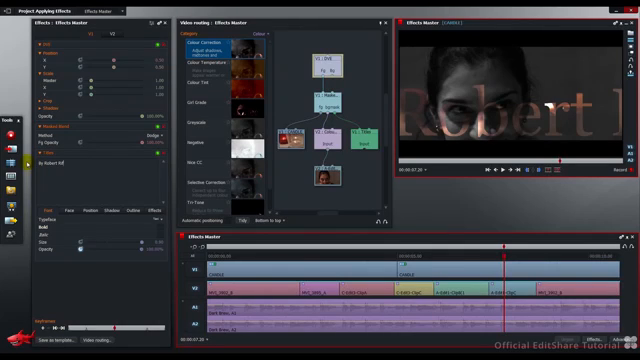
scroll(158, 241, down, 3)
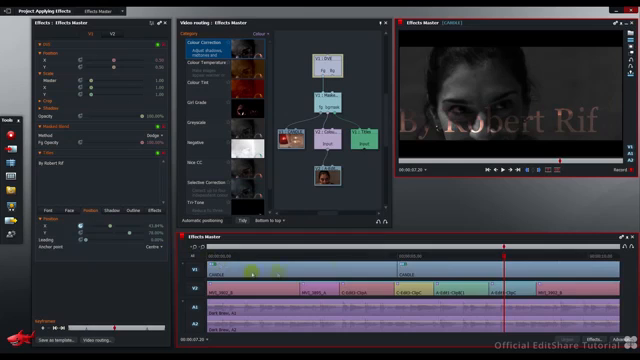
click(402, 250)
mouse_move(402, 254)
mouse_down()
mouse_move(437, 260)
mouse_move(549, 257)
mouse_move(444, 259)
mouse_up()
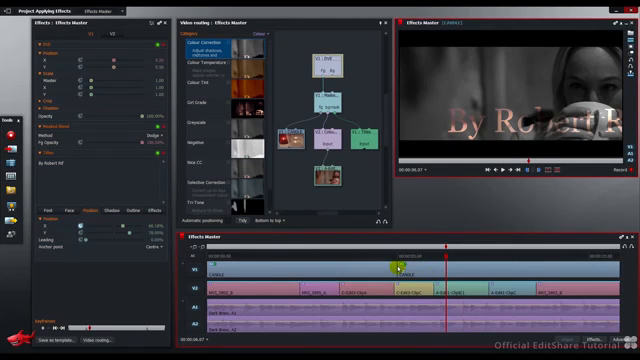
Add a 75-frame dissolve centred on the cut between the Coffee and By Robert Rif titles.
right_click(402, 264)
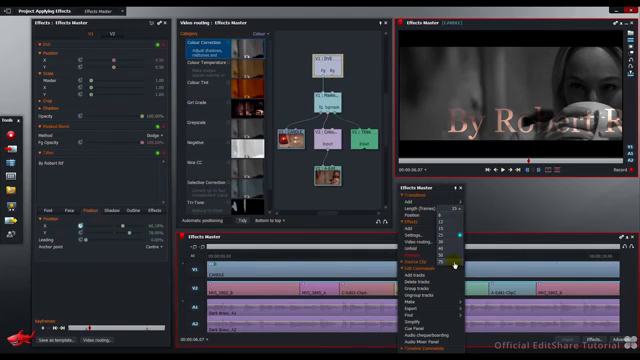
click(454, 265)
mouse_move(416, 215)
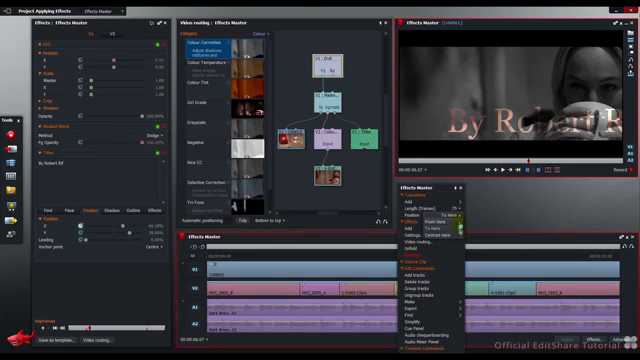
click(458, 235)
mouse_move(420, 201)
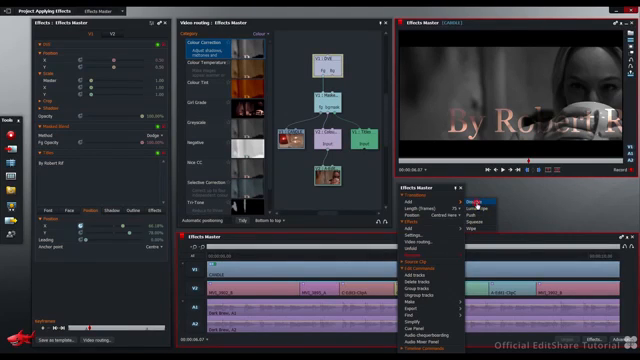
click(474, 203)
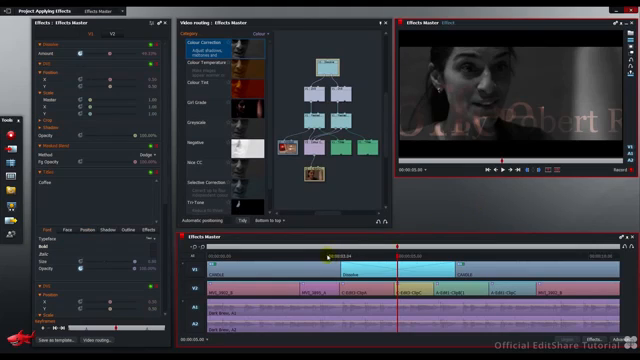
Scrub through the new title dissolve to check it, then return near the sequence start.
click(327, 255)
drag(327, 255, 493, 257)
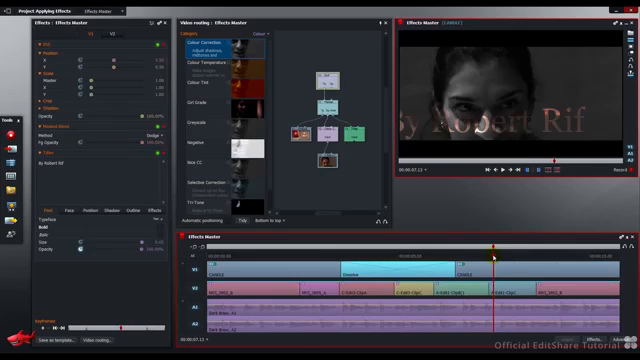
drag(493, 257, 443, 257)
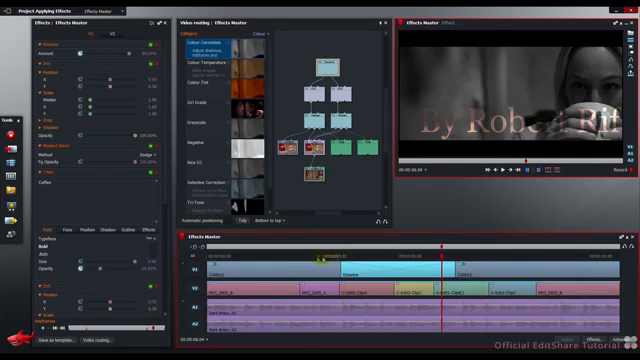
click(302, 257)
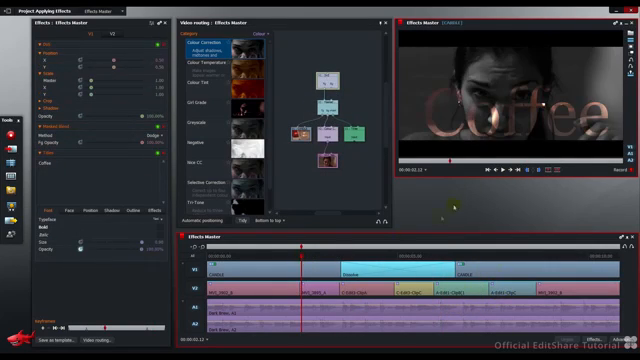
Show the Video Mixes effects and exclude the V1 title track from the edit.
click(488, 170)
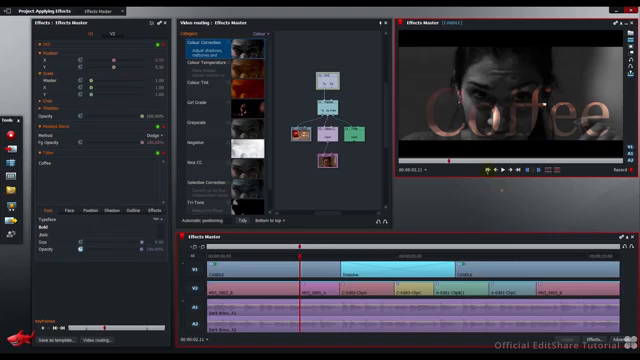
click(592, 339)
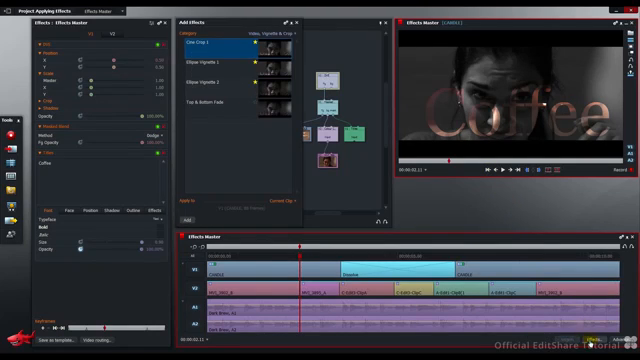
click(268, 33)
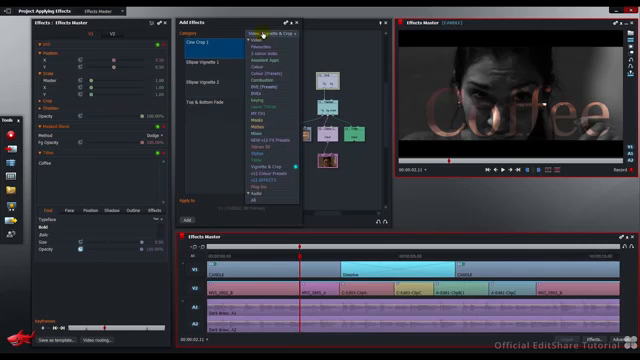
click(264, 138)
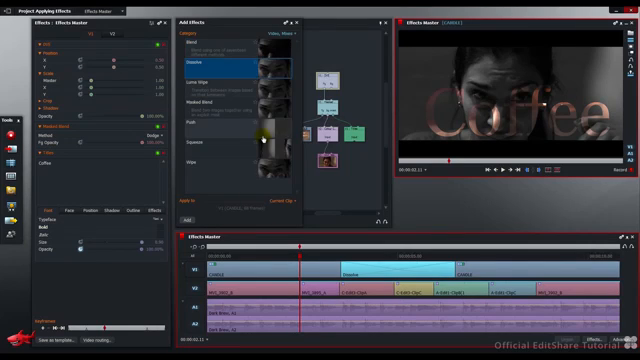
click(196, 269)
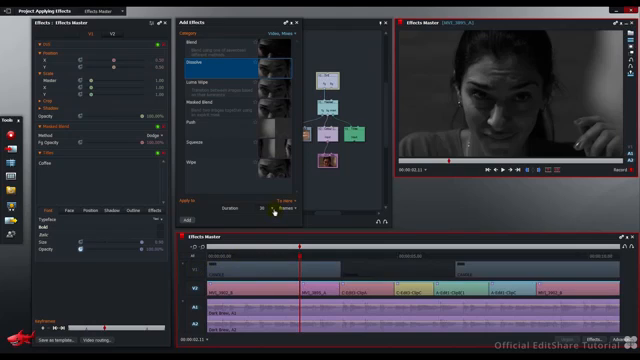
Add a 15-frame Dissolve centred on the playhead to the V2 face clips.
click(262, 208)
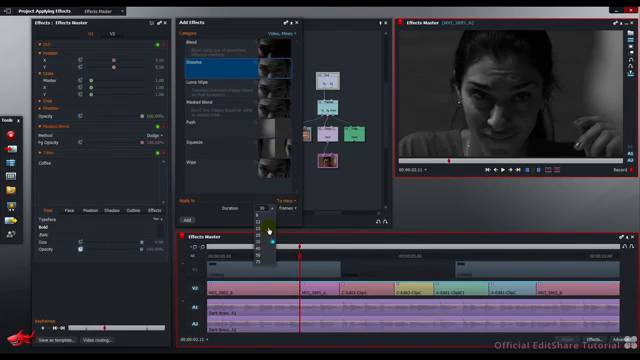
click(268, 230)
click(291, 202)
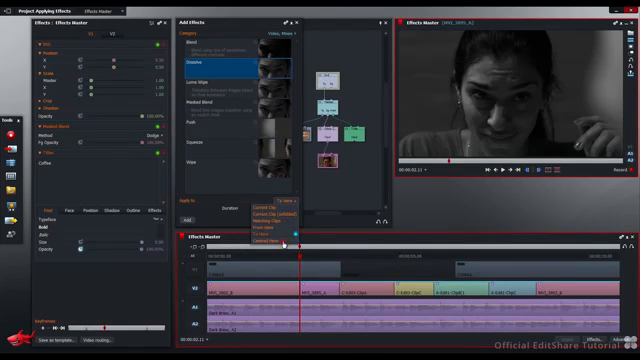
click(284, 241)
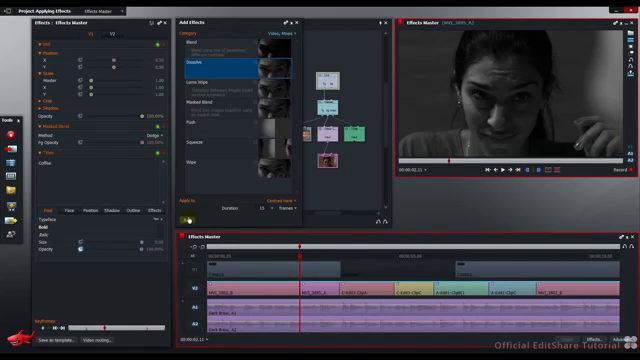
click(187, 219)
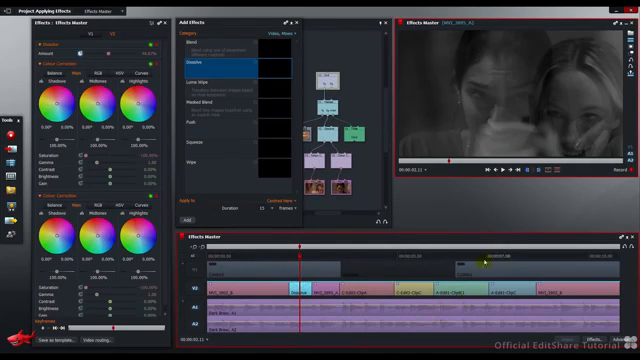
Move to the next V2 clip edit and drop a Dissolve onto it from the effects browser.
click(489, 256)
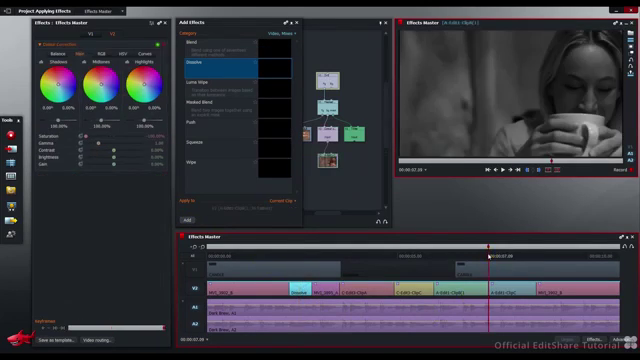
click(518, 170)
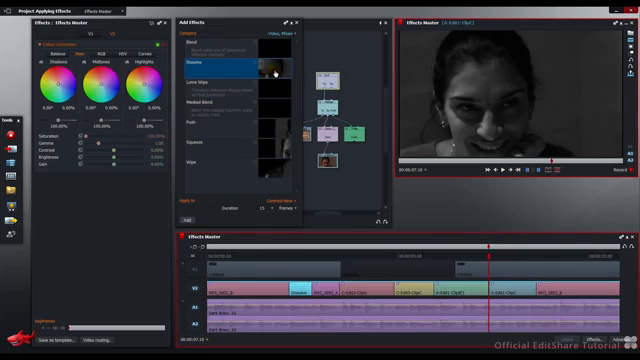
mouse_move(275, 73)
mouse_down()
mouse_move(490, 296)
mouse_move(506, 298)
mouse_move(499, 297)
mouse_up()
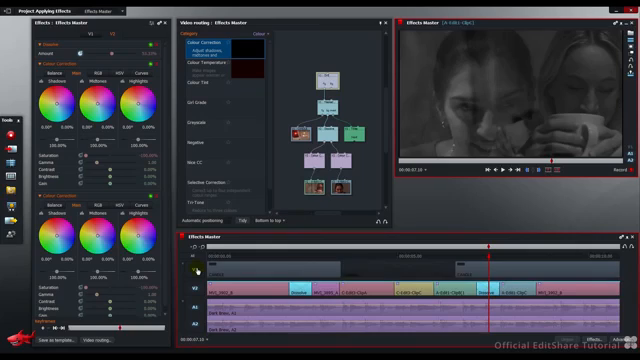
Make the V1 title track active and bring up the timeline options on the title.
click(196, 270)
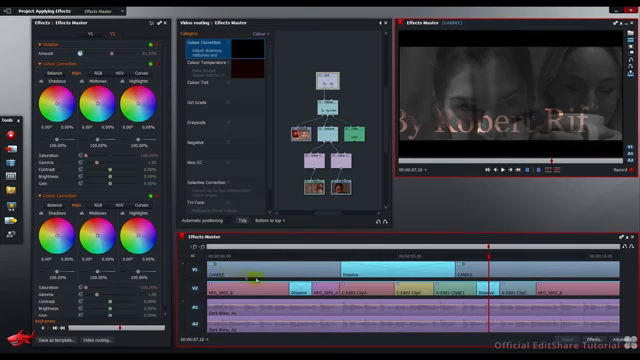
click(298, 288)
right_click(298, 288)
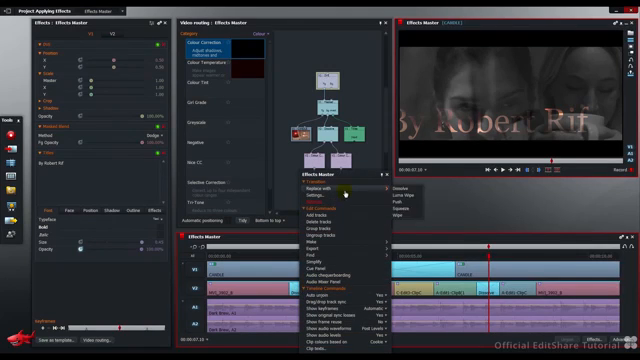
mouse_move(325, 188)
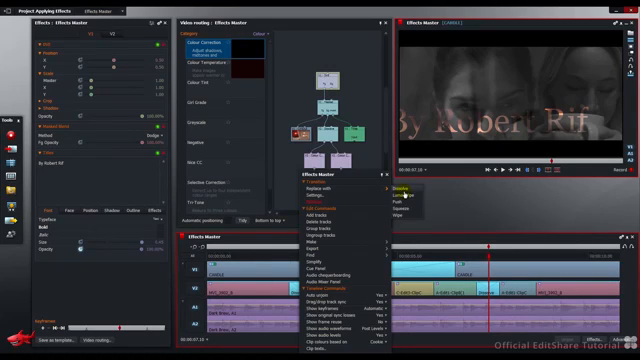
Add a Dissolve between the two V1 title clips from the Transition menu.
click(400, 188)
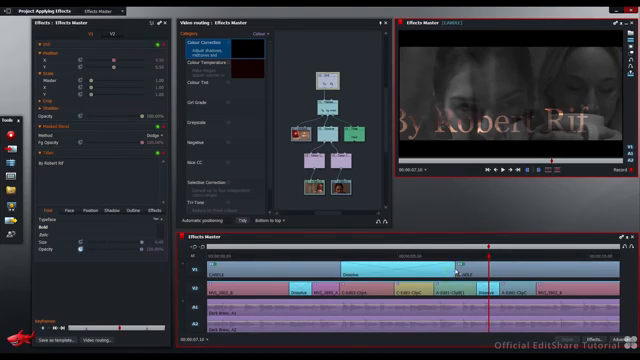
Nudge the V1 title dissolve forward to lengthen it, then close its editor.
click(455, 268)
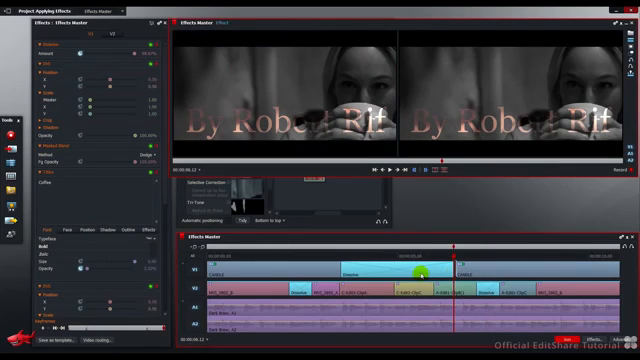
key(period)
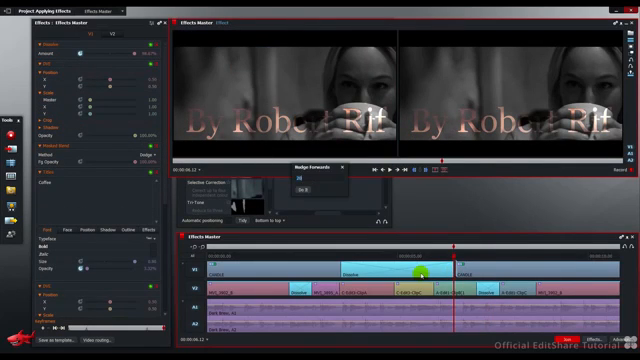
text(5)
click(304, 190)
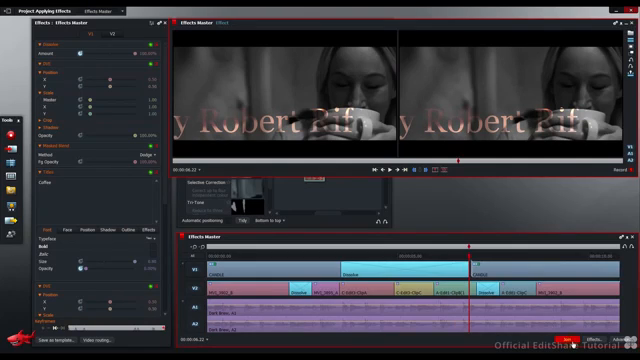
click(220, 287)
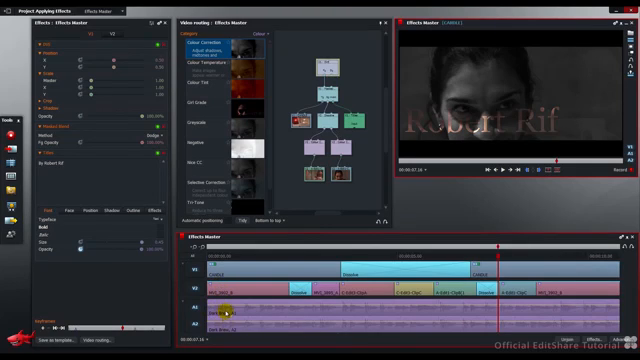
Add a 25-frame Dissolve starting from the sequence start on V2 and preview the fade-in.
click(212, 256)
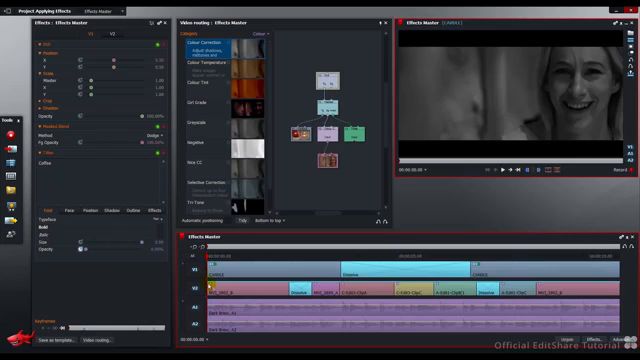
right_click(209, 287)
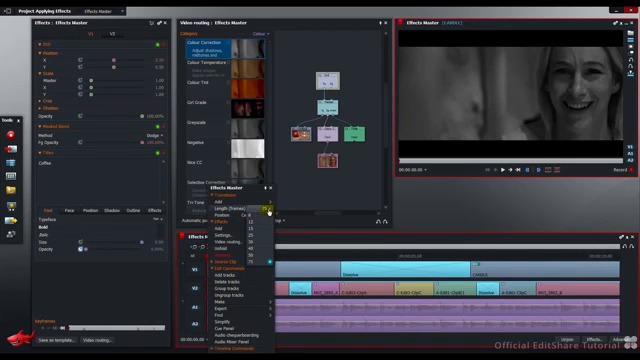
click(265, 235)
mouse_move(240, 215)
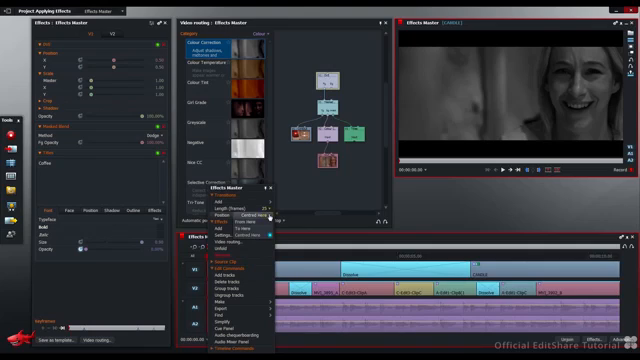
click(268, 222)
mouse_move(268, 201)
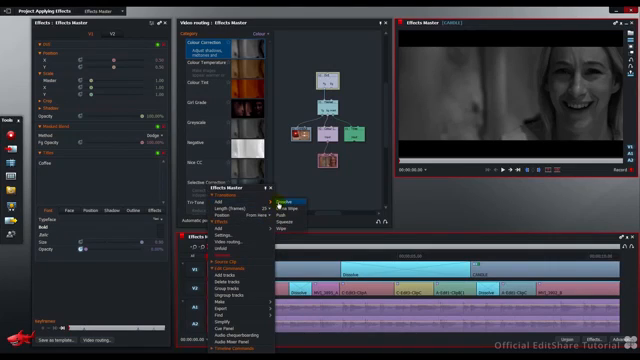
click(279, 205)
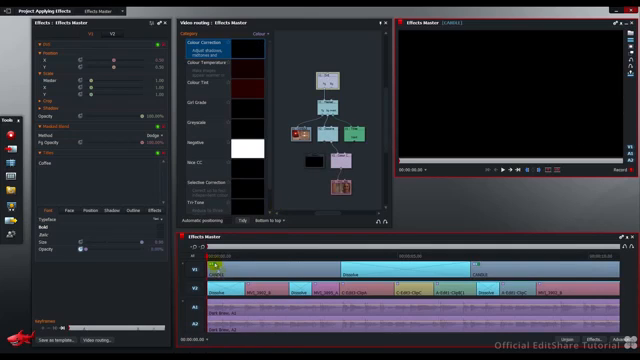
drag(221, 257, 241, 257)
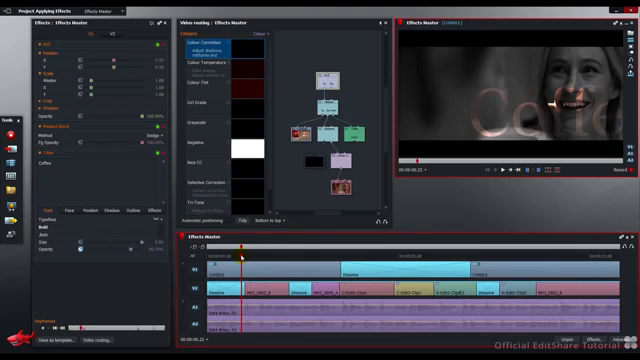
Add an audio crossfade at the start of the audio tracks, then jump to the sequence end.
right_click(209, 307)
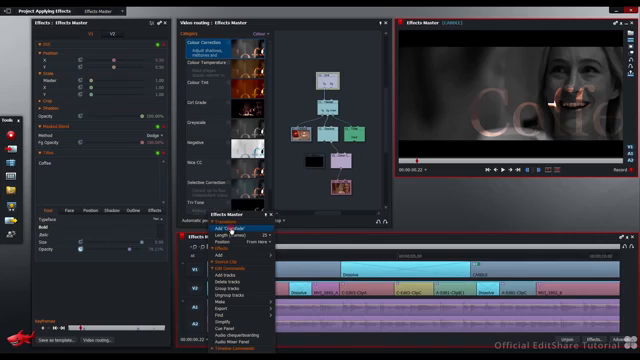
click(240, 228)
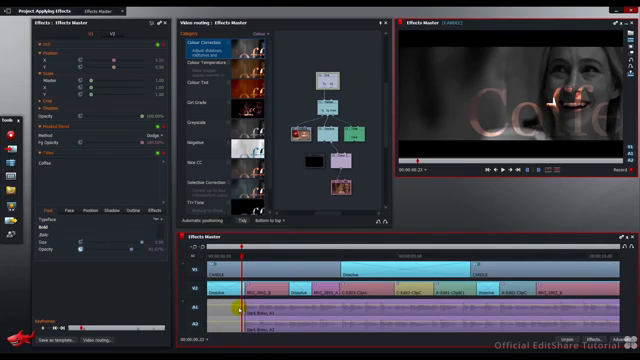
drag(593, 257, 624, 255)
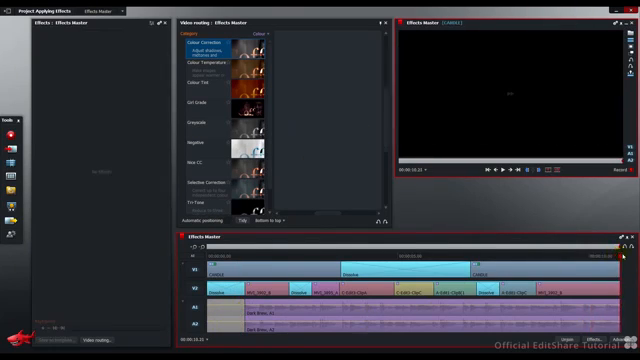
Add a 25-frame Dissolve ending at the sequence end on V2, with V1 deactivated.
click(594, 339)
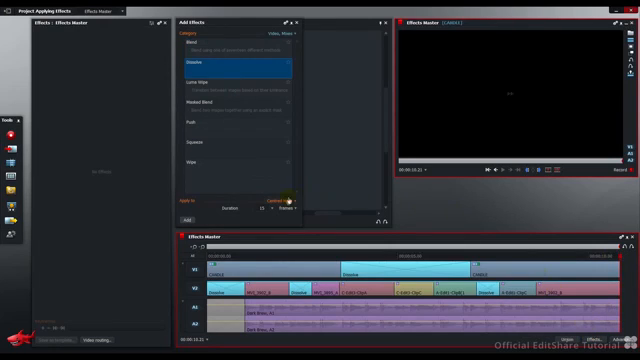
click(286, 203)
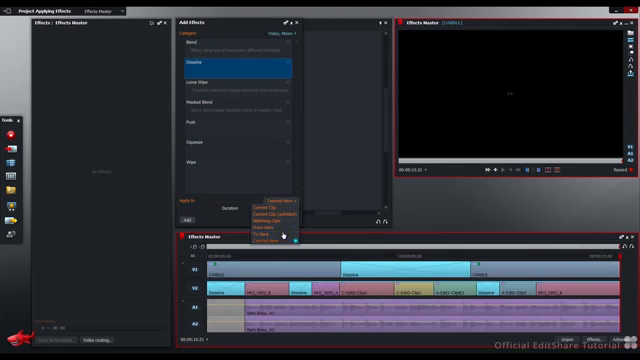
click(284, 234)
click(265, 208)
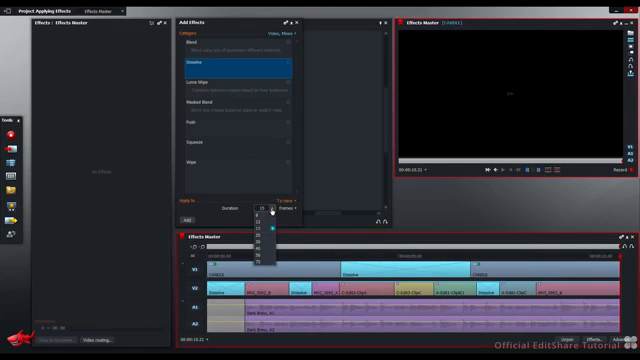
click(271, 234)
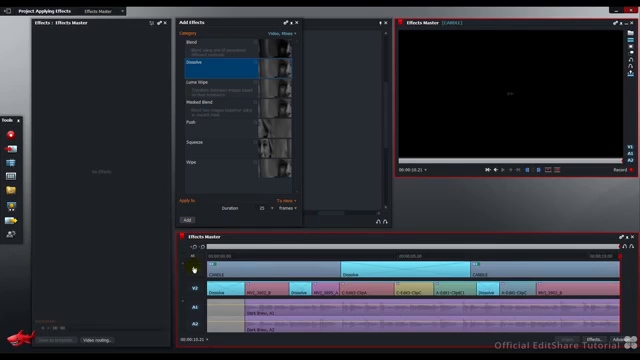
click(194, 268)
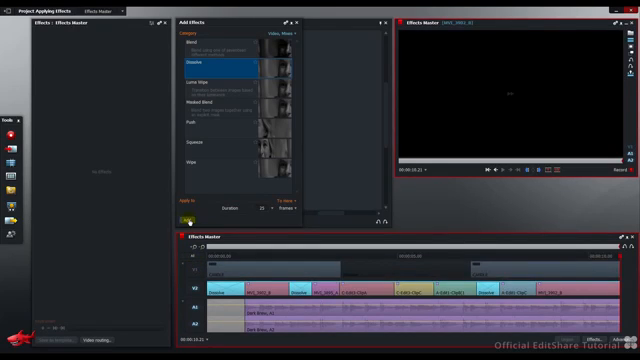
click(187, 221)
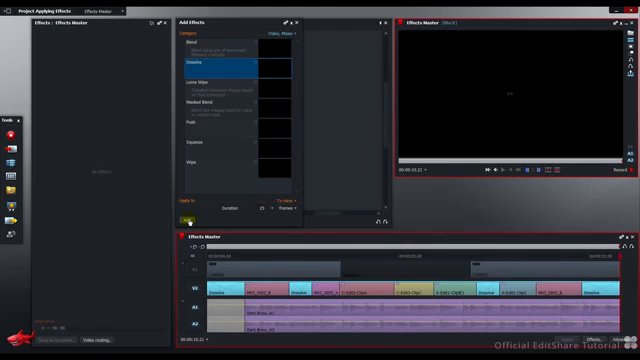
Add an audio crossfade ending at the sequence end, then reselect all tracks.
click(196, 288)
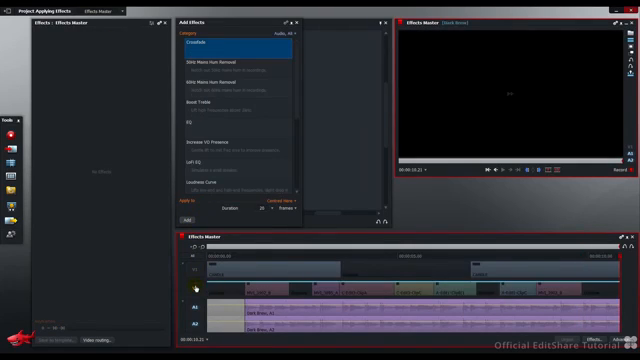
click(262, 208)
click(271, 237)
click(280, 201)
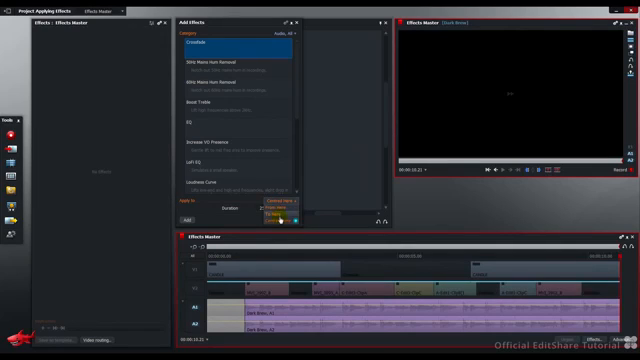
click(280, 214)
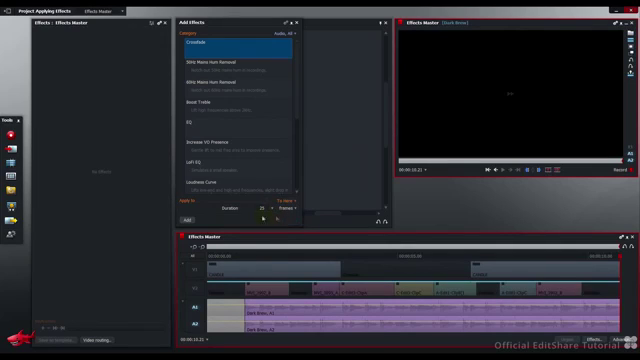
click(188, 221)
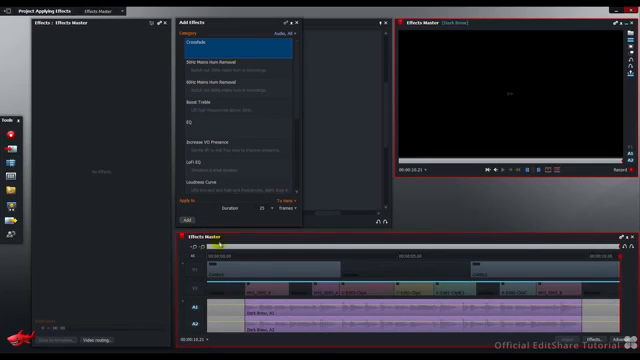
click(199, 255)
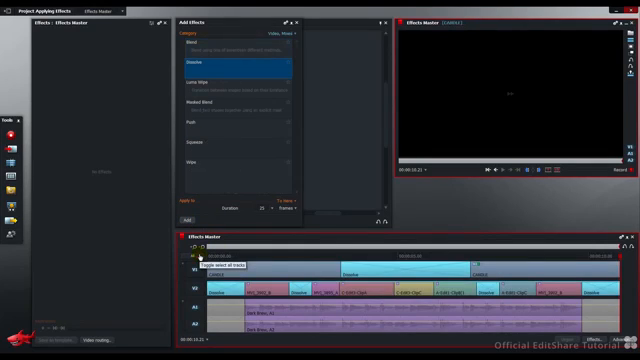
click(297, 23)
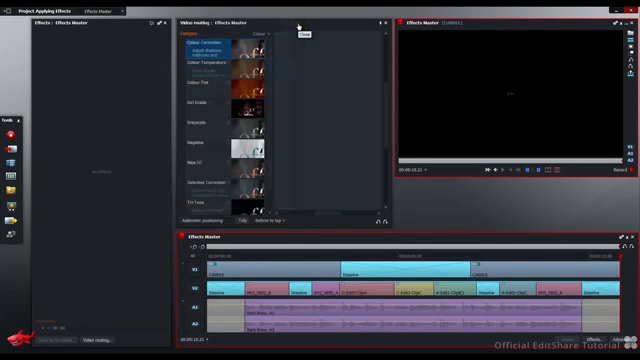
Review the sequence from the Coffee title to the end.
click(271, 257)
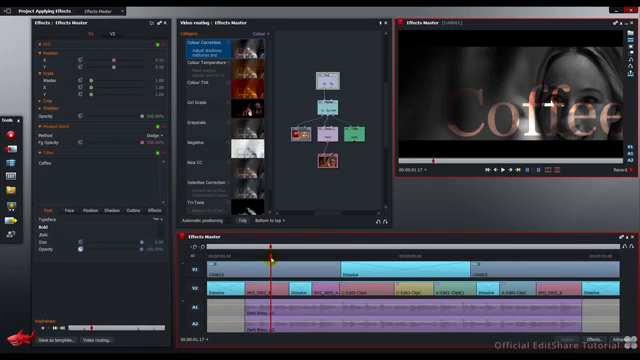
key(Home)
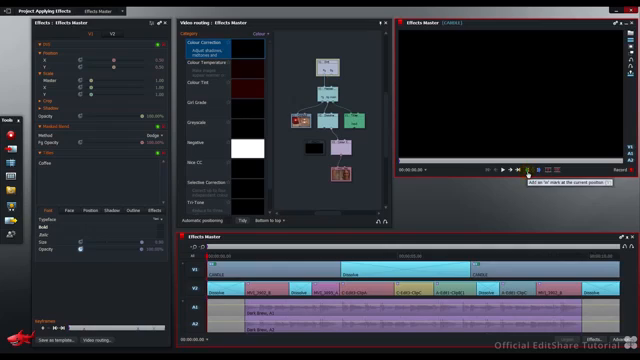
drag(600, 247, 626, 247)
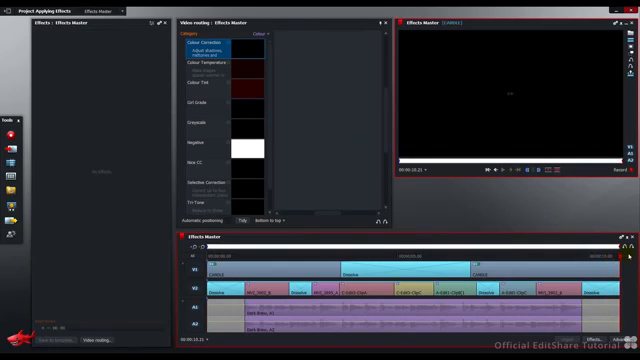
Drag Glow from the Stylise effects into the viewer, creating an FX1 track spanning the sequence.
click(261, 34)
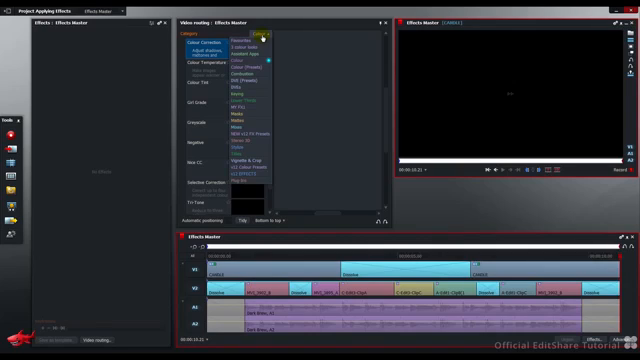
click(255, 146)
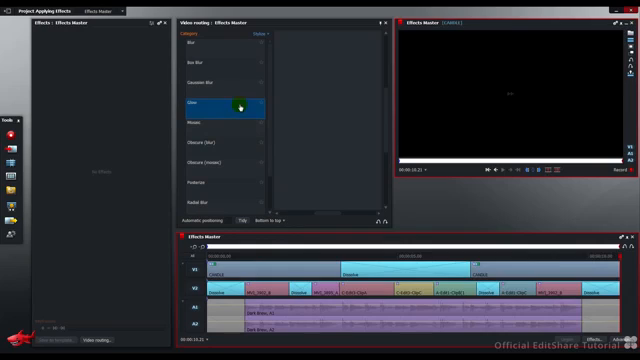
drag(240, 107, 442, 117)
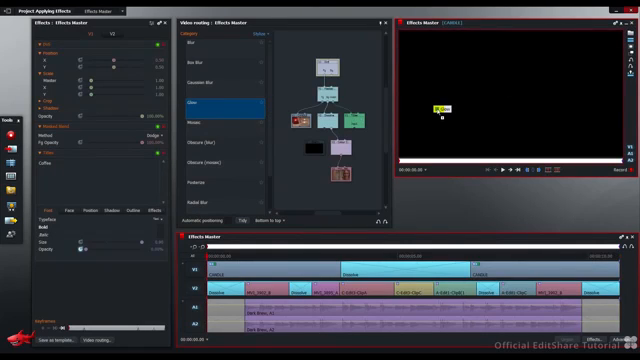
drag(442, 117, 437, 114)
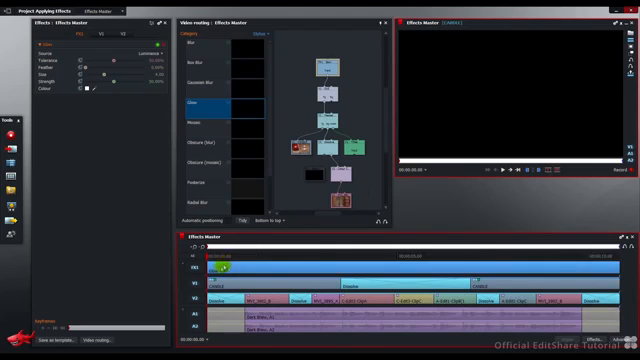
click(323, 257)
drag(323, 258, 420, 258)
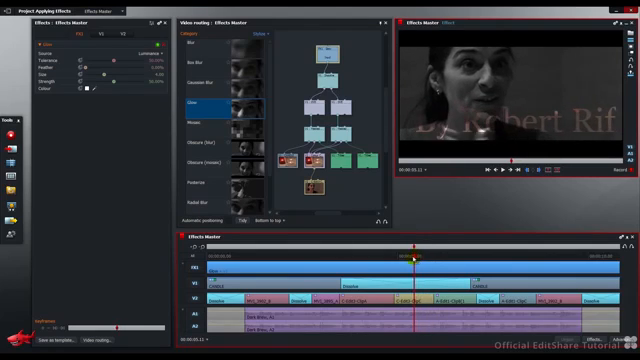
drag(420, 258, 467, 258)
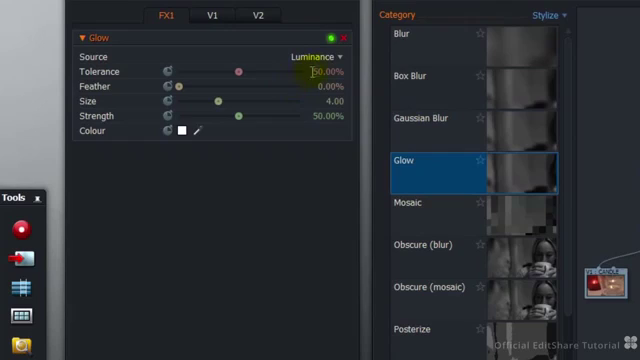
Set Glow Tolerance 38%, Feather 56%, Size 4.50 and Strength 100%.
double_click(313, 72)
text(38)
key(Return)
double_click(325, 85)
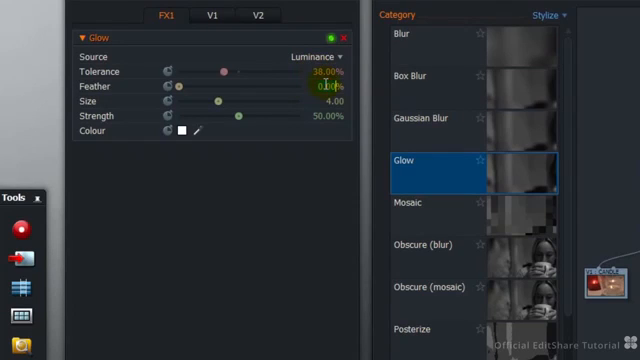
text(56)
key(Return)
double_click(333, 101)
text(4.5)
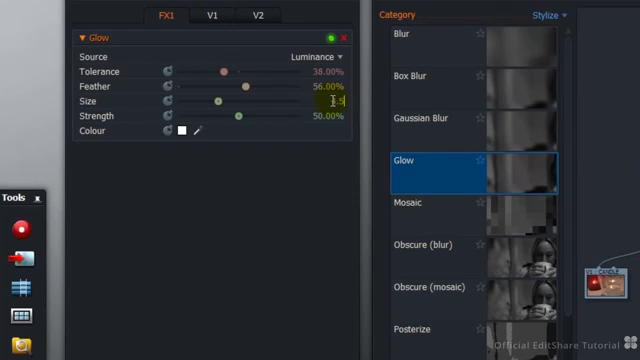
key(Return)
double_click(331, 116)
text(100)
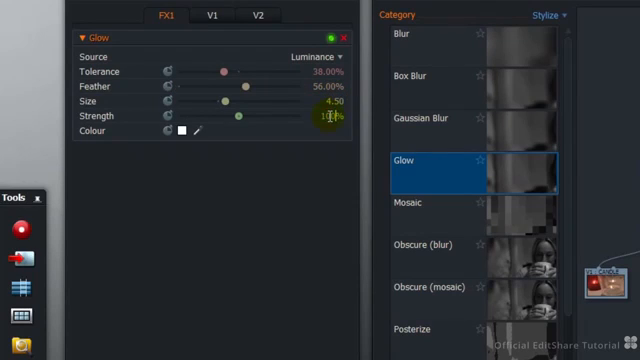
key(Return)
Set the glow colour to dark amber (R 90, G 53, B 0, V 35).
click(182, 131)
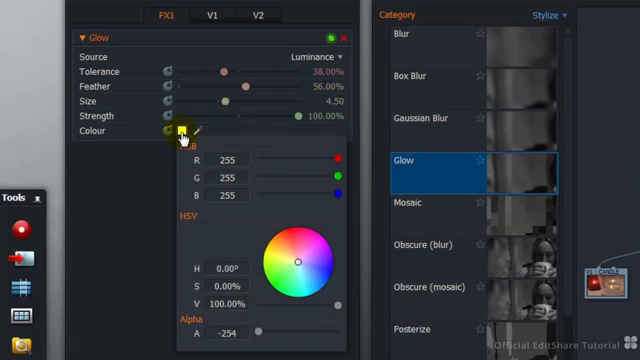
double_click(229, 161)
text(90)
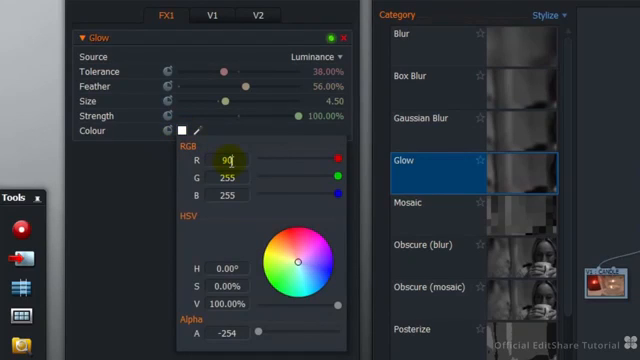
double_click(229, 177)
text(53)
double_click(239, 194)
text(0)
double_click(226, 303)
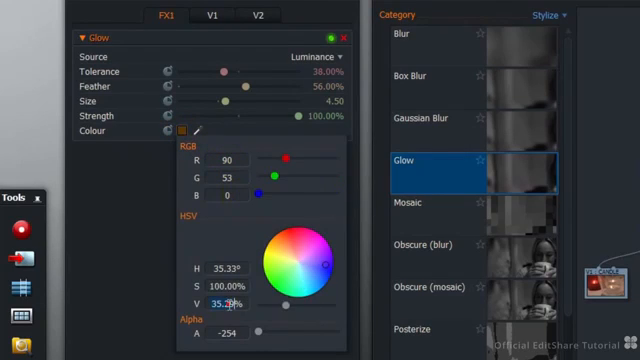
text(35)
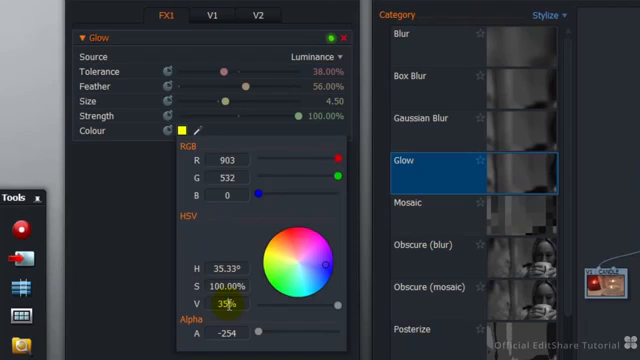
key(Return)
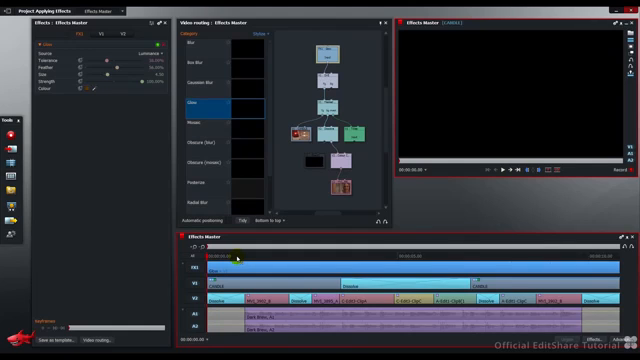
key(space)
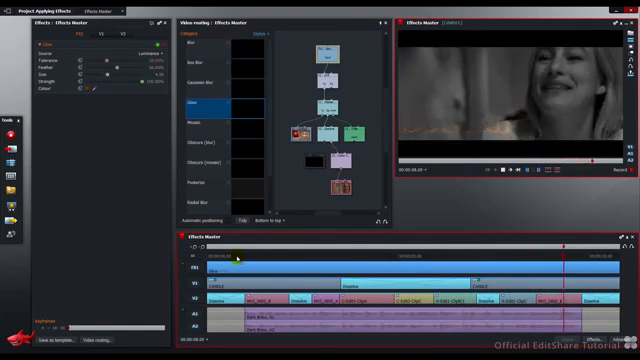
click(324, 255)
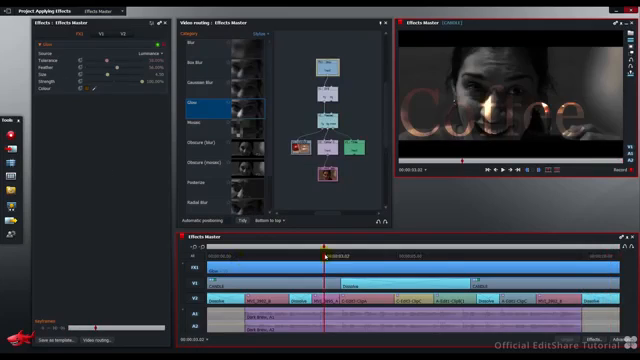